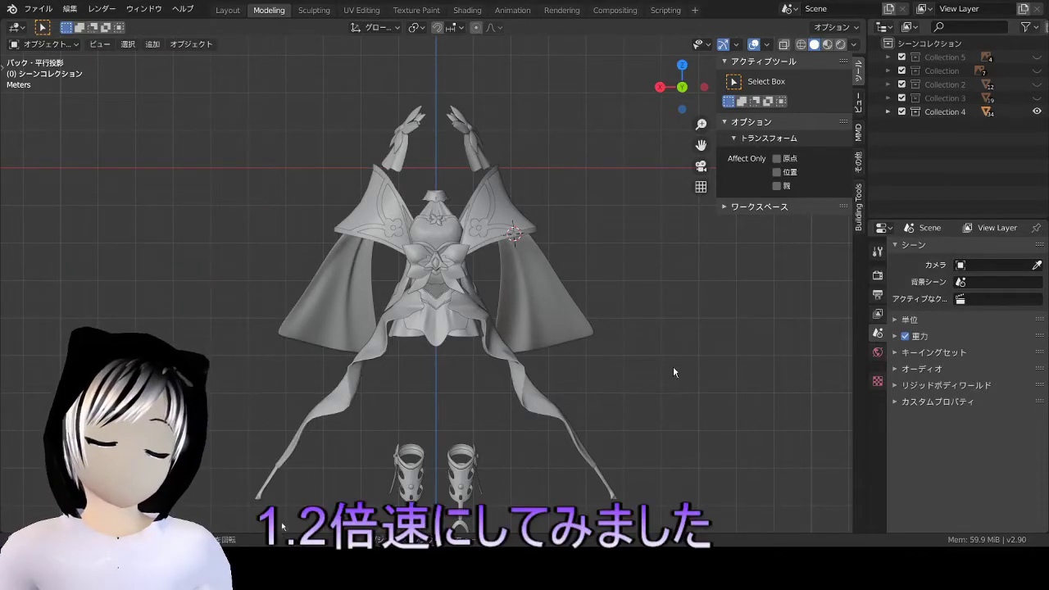
Step: Orbit and zoom the view to face the figure from the back in perspective
mouse_move(669, 374)
shift+middle_down()
mouse_move(654, 308)
mouse_move(535, 335)
mouse_move(574, 356)
shift+middle_up()
scroll(653, 308, up, 1)
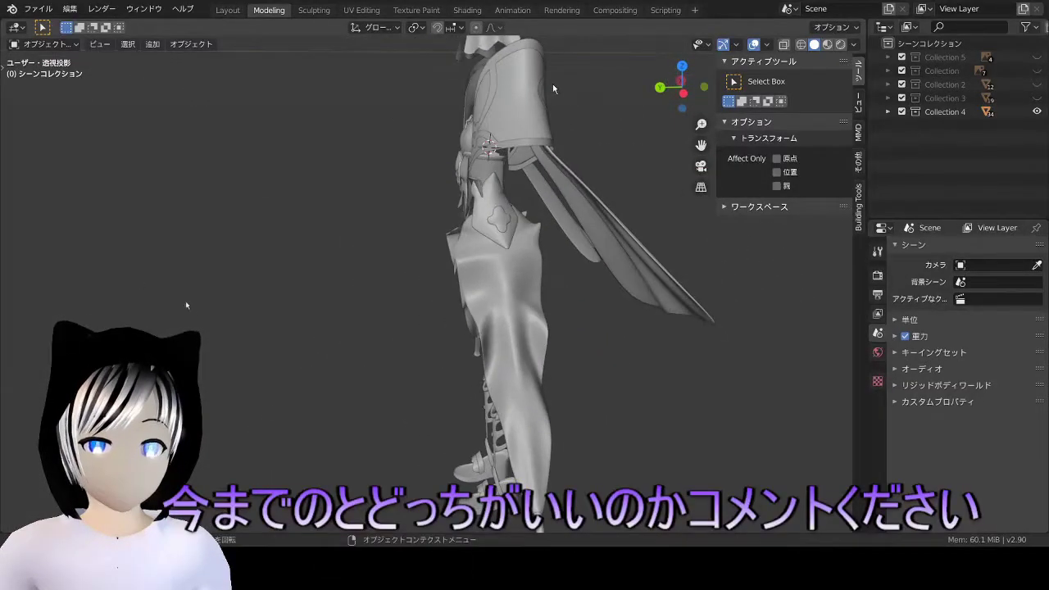
middle_drag(553, 88, 562, 201)
mouse_move(453, 223)
middle_down()
mouse_move(586, 299)
mouse_move(539, 295)
mouse_move(361, 375)
mouse_move(424, 360)
middle_up()
mouse_move(447, 272)
middle_down()
mouse_move(564, 381)
mouse_move(313, 307)
middle_up()
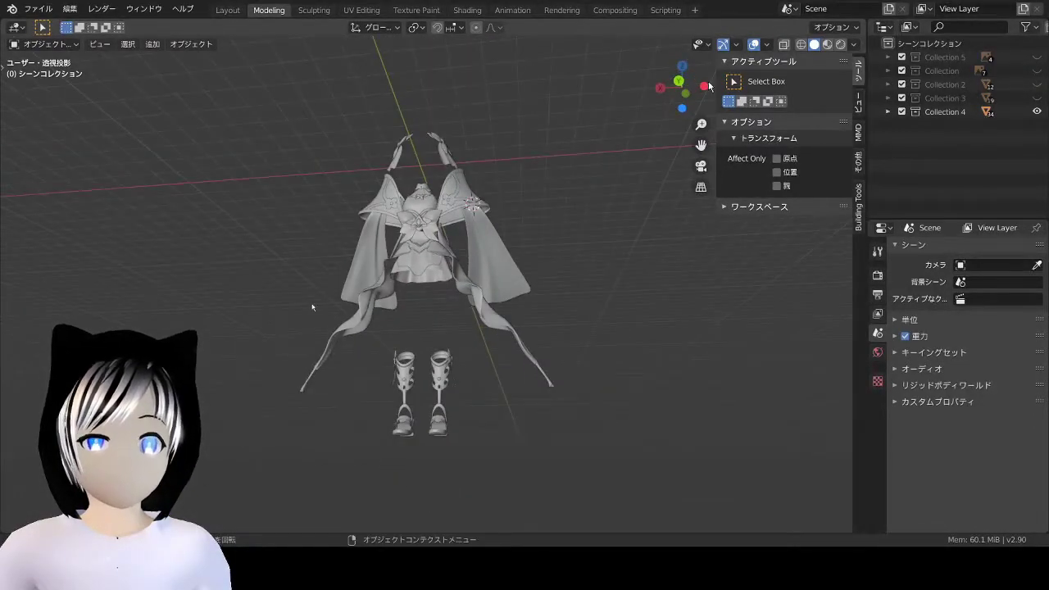
click(681, 82)
scroll(558, 254, up, 1)
scroll(573, 264, up, 1)
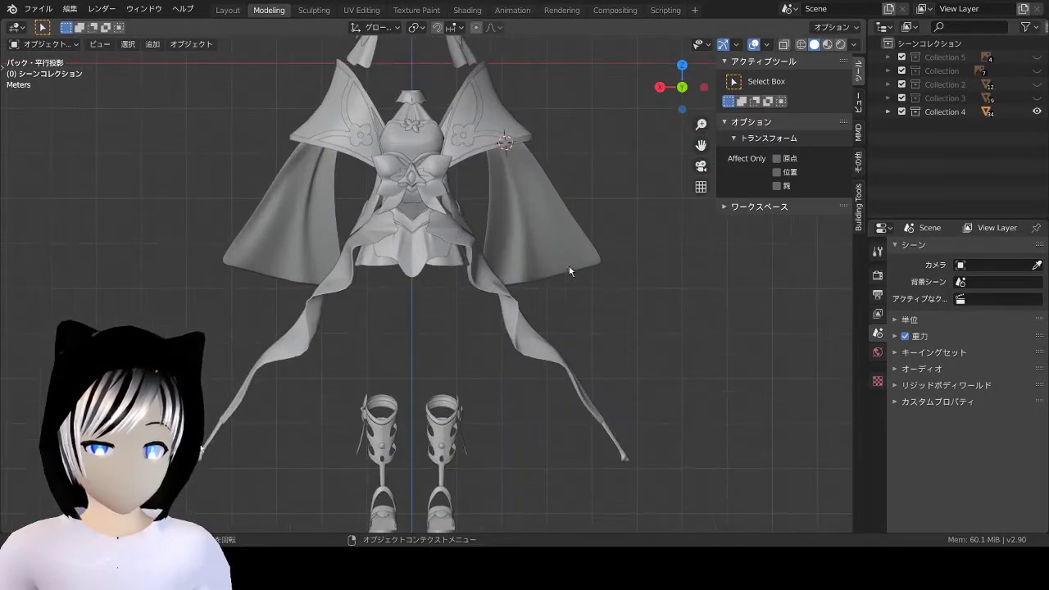
scroll(631, 262, up, 1)
scroll(561, 276, down, 2)
scroll(560, 277, down, 2)
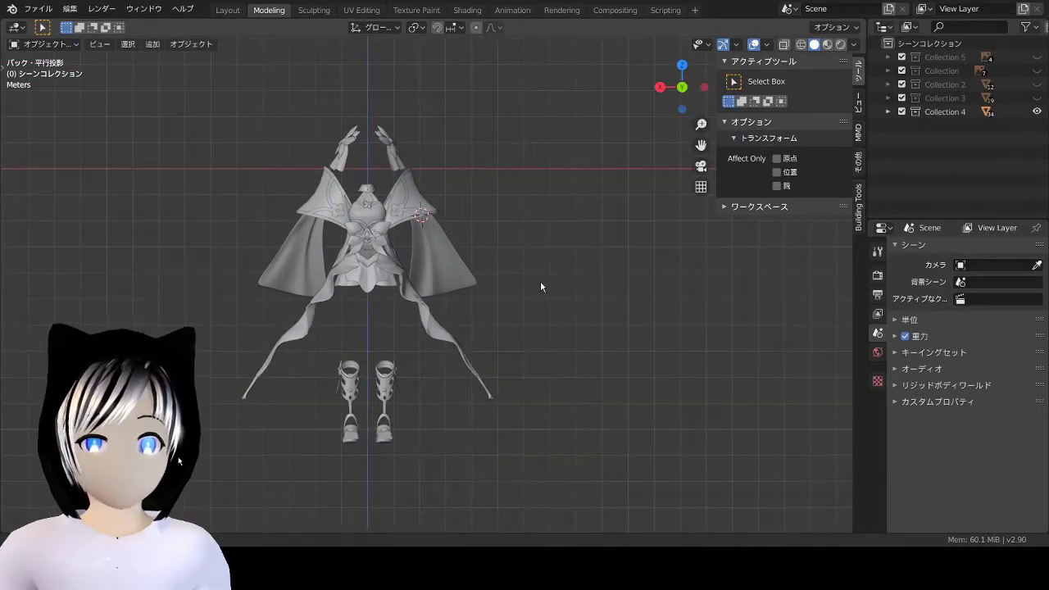
middle_drag(549, 283, 549, 283)
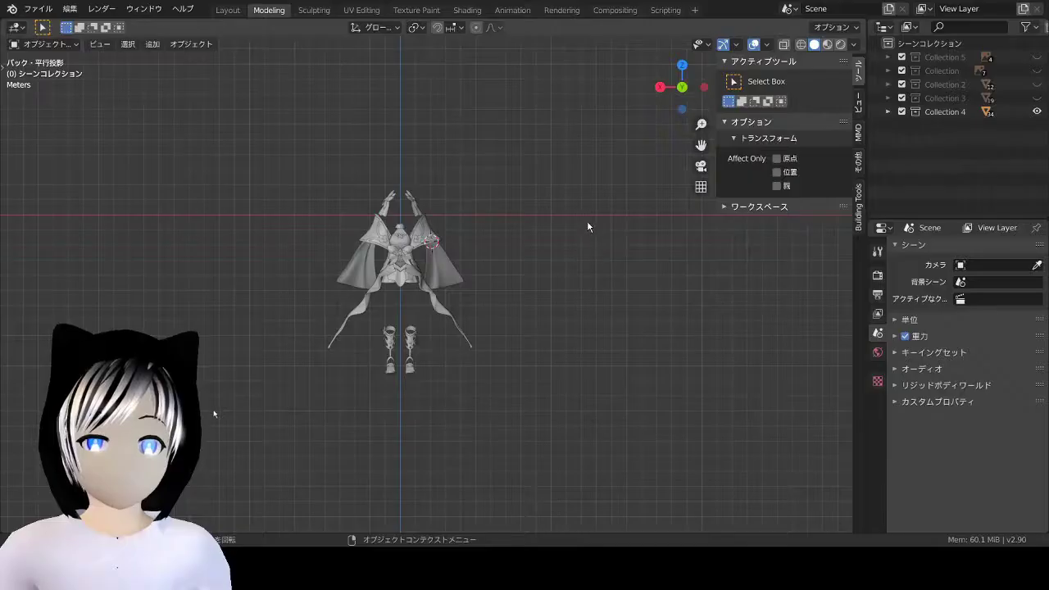
Step: Add a circle mesh and move it to sit beside the figure
key(shift+a)
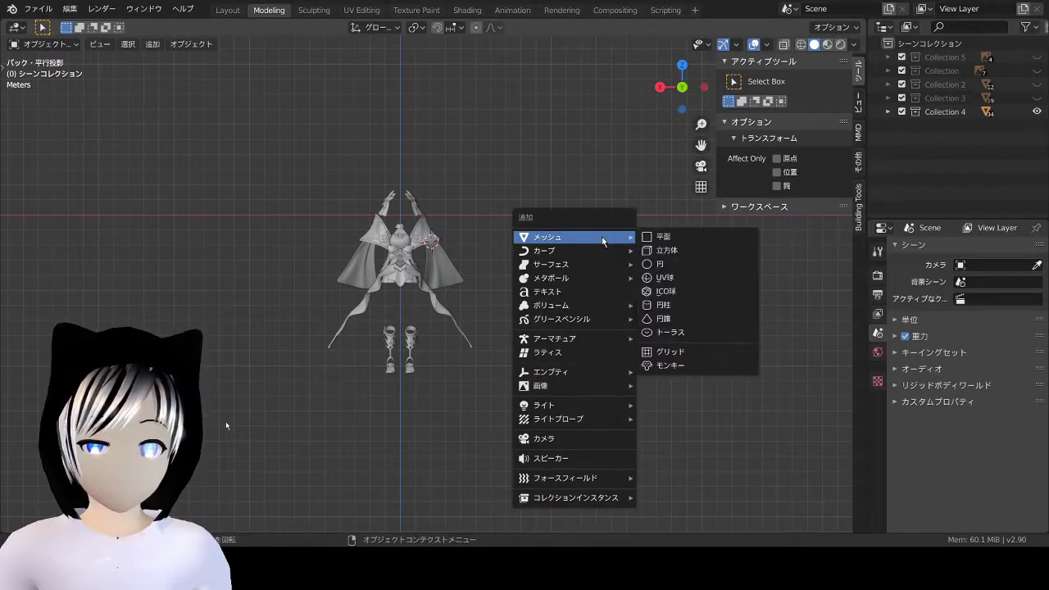
click(681, 265)
scroll(600, 273, up, 2)
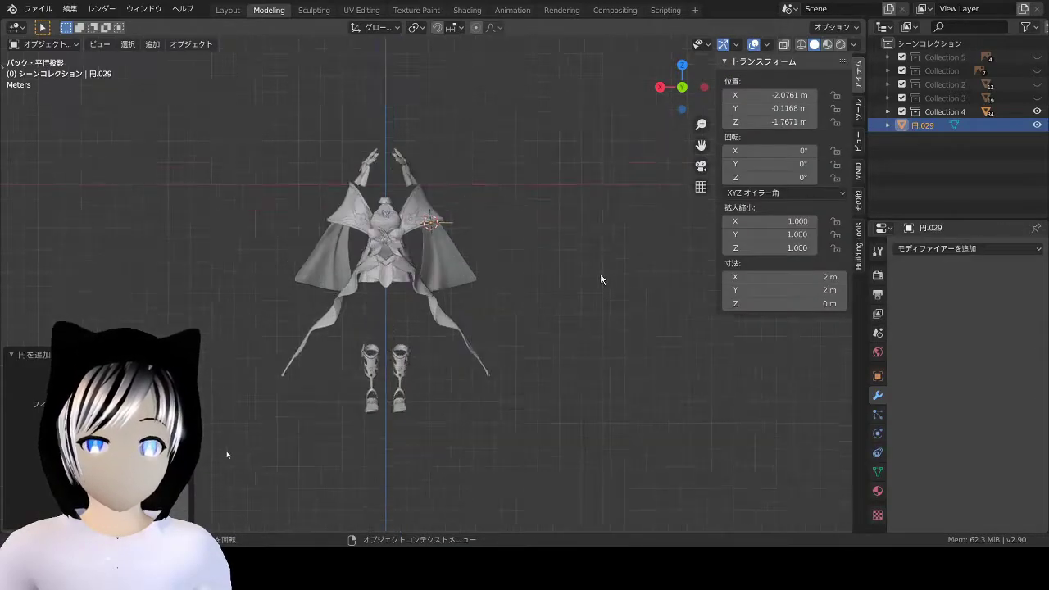
scroll(553, 273, up, 2)
key(g)
click(325, 456)
Step: Put the circle into Edit Mode in the Modeling workspace and view it at an angle
shift+middle_drag(326, 456, 117, 423)
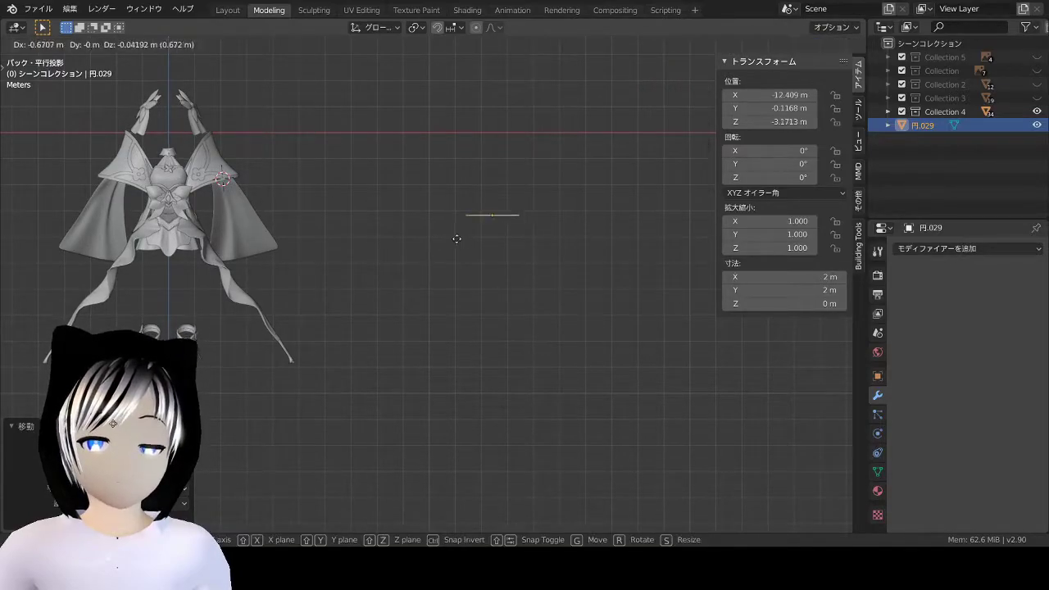
click(228, 9)
click(269, 10)
scroll(420, 101, up, 2)
middle_drag(508, 164, 526, 304)
scroll(526, 304, down, 1)
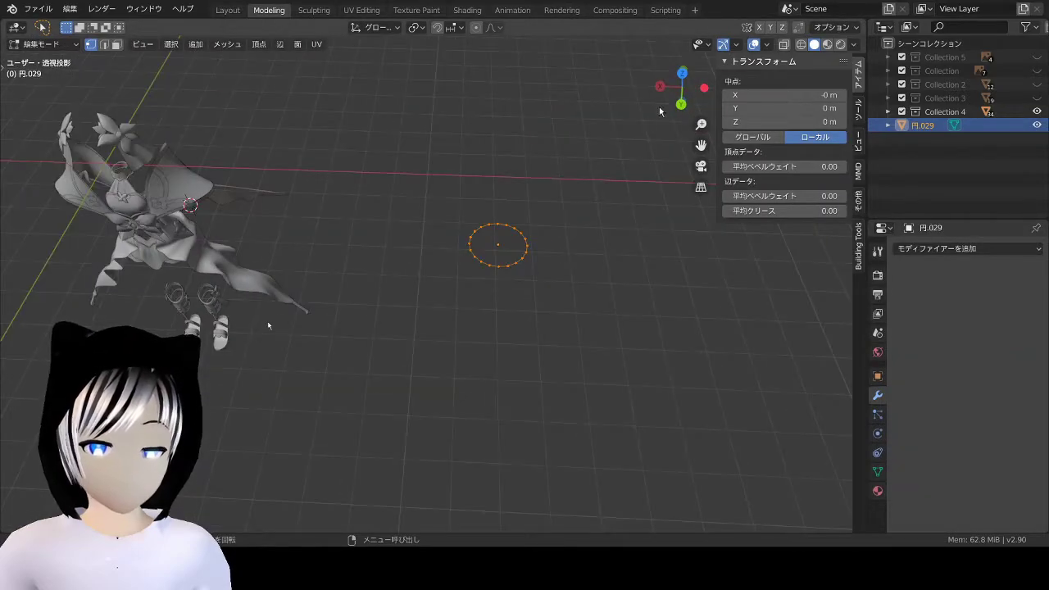
Step: In Back view, select all circle vertices and extrude them about 2 m straight down along Z
click(680, 105)
scroll(489, 237, up, 5)
scroll(614, 316, up, 5)
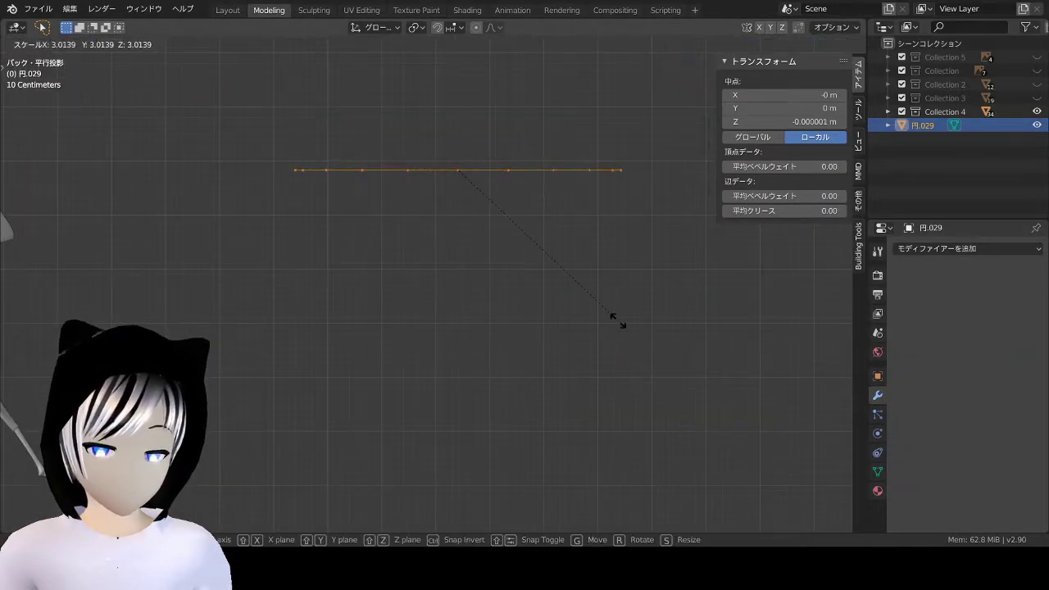
click(588, 306)
key(a)
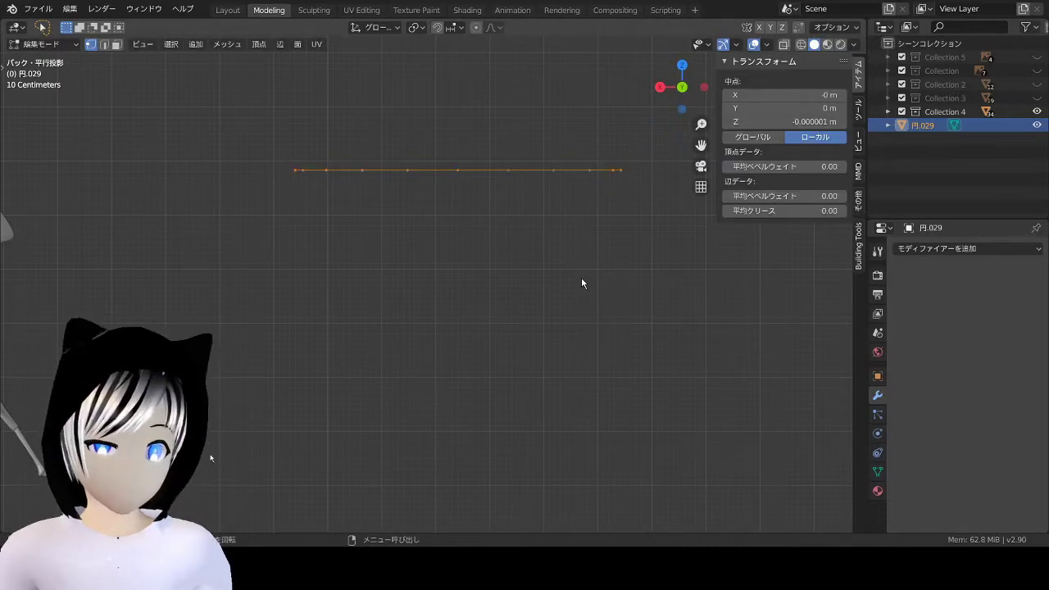
key(e)
key(z)
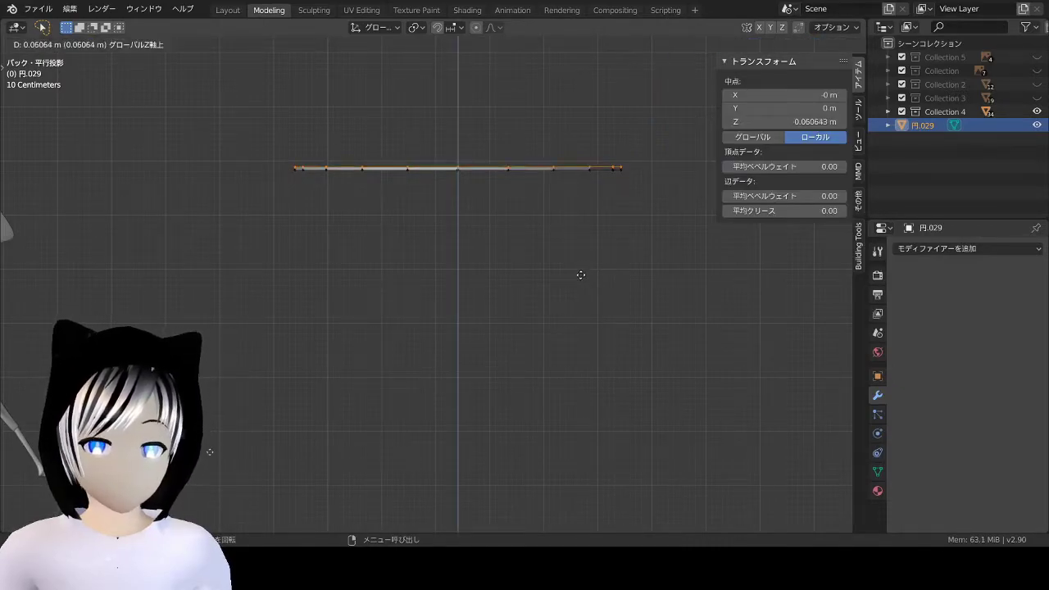
click(576, 393)
mouse_move(417, 327)
middle_down()
mouse_move(551, 287)
mouse_move(299, 290)
middle_up()
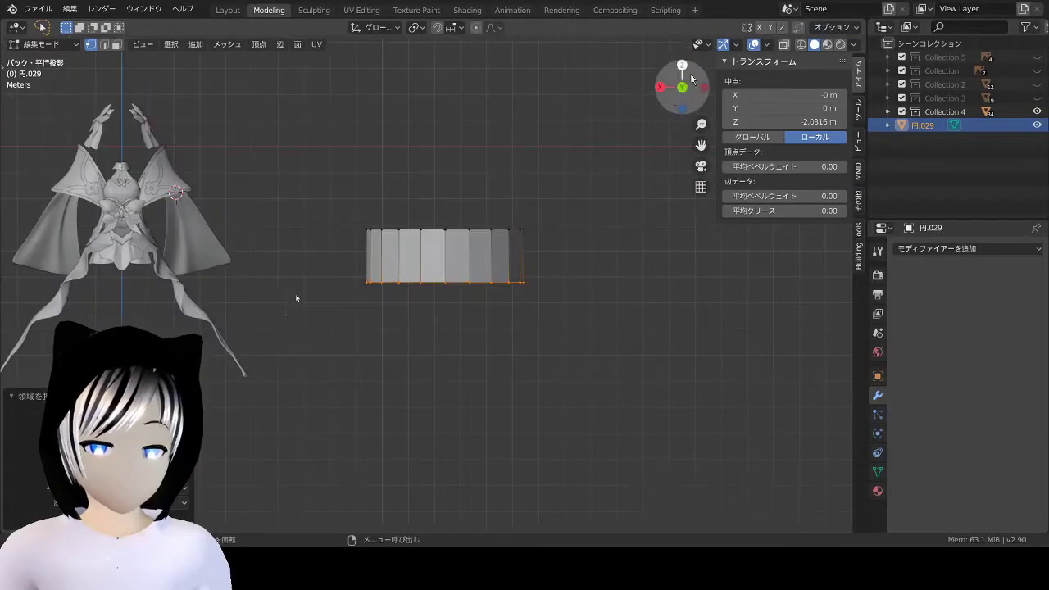
click(223, 10)
right_click(410, 184)
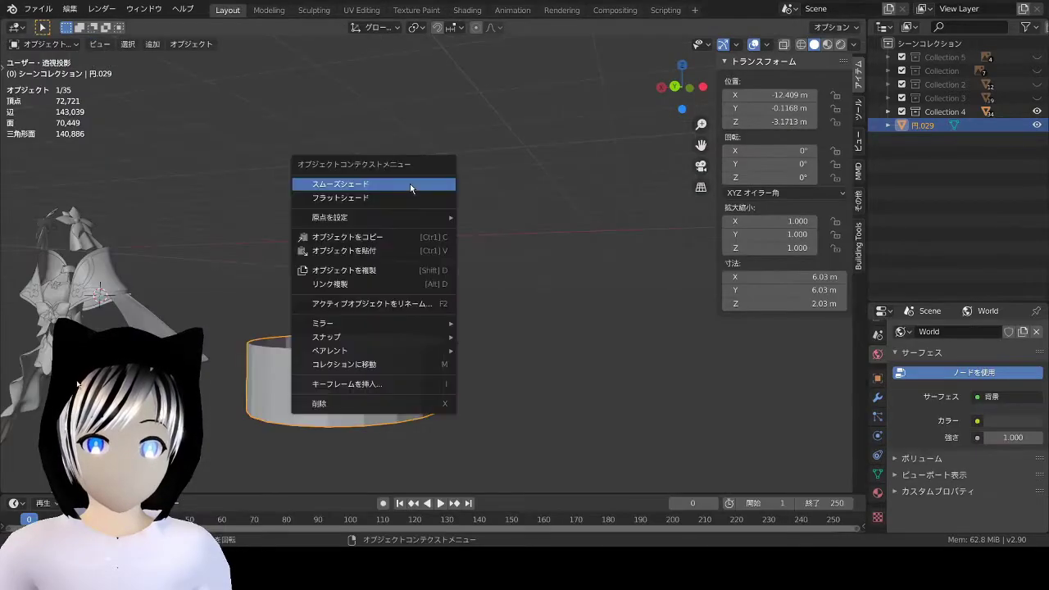
Step: Return to the Modeling workspace and clear the ring's vertex selection
click(268, 10)
scroll(459, 199, up, 4)
scroll(459, 197, down, 2)
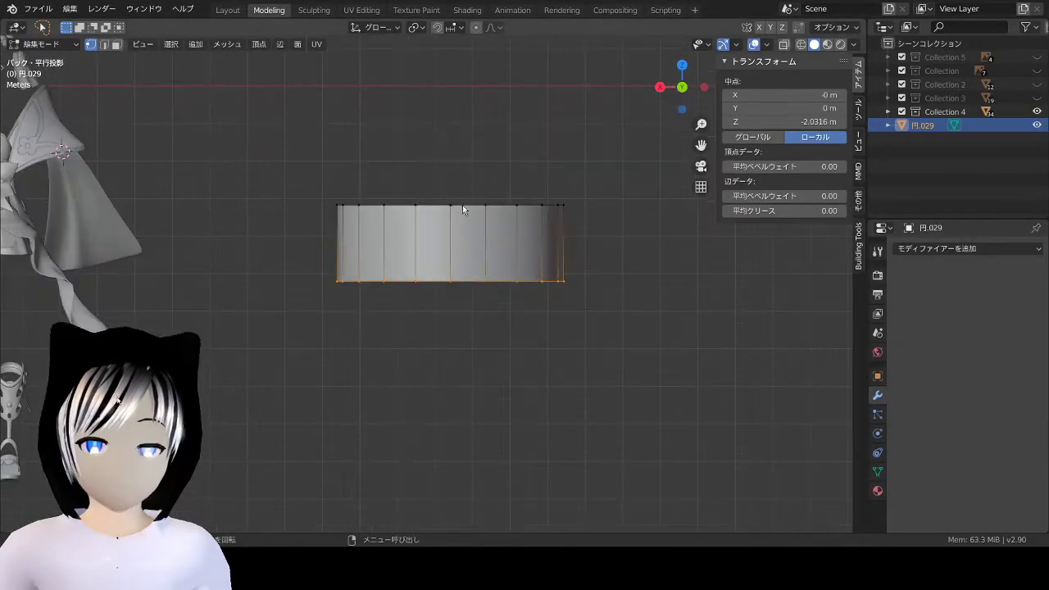
scroll(463, 205, down, 4)
click(598, 244)
scroll(589, 246, up, 4)
Step: Apply Shade Smooth to the cylinder from the Layout workspace's object menu
click(228, 10)
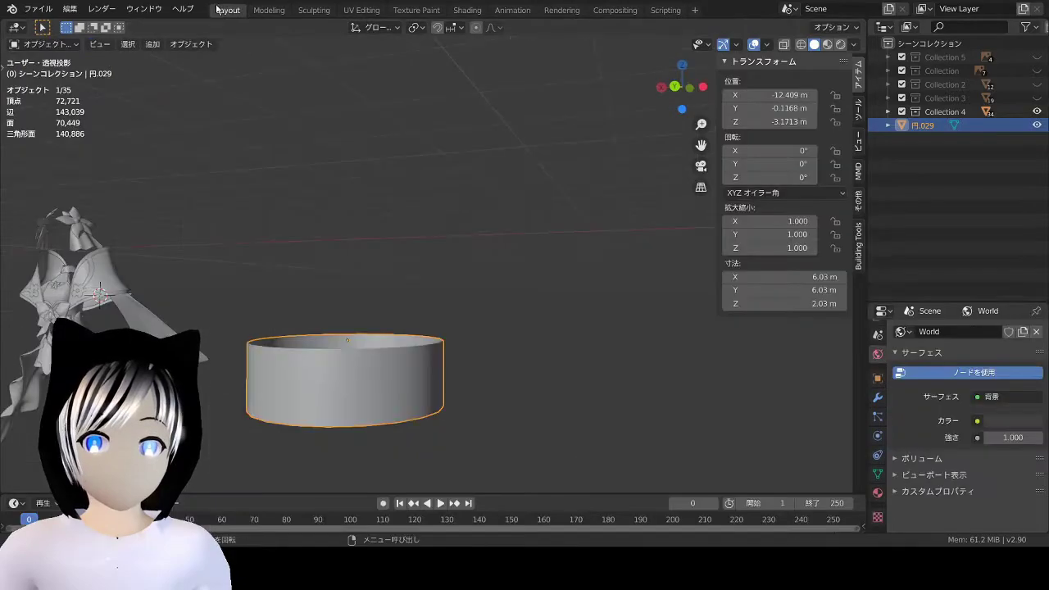
right_click(455, 331)
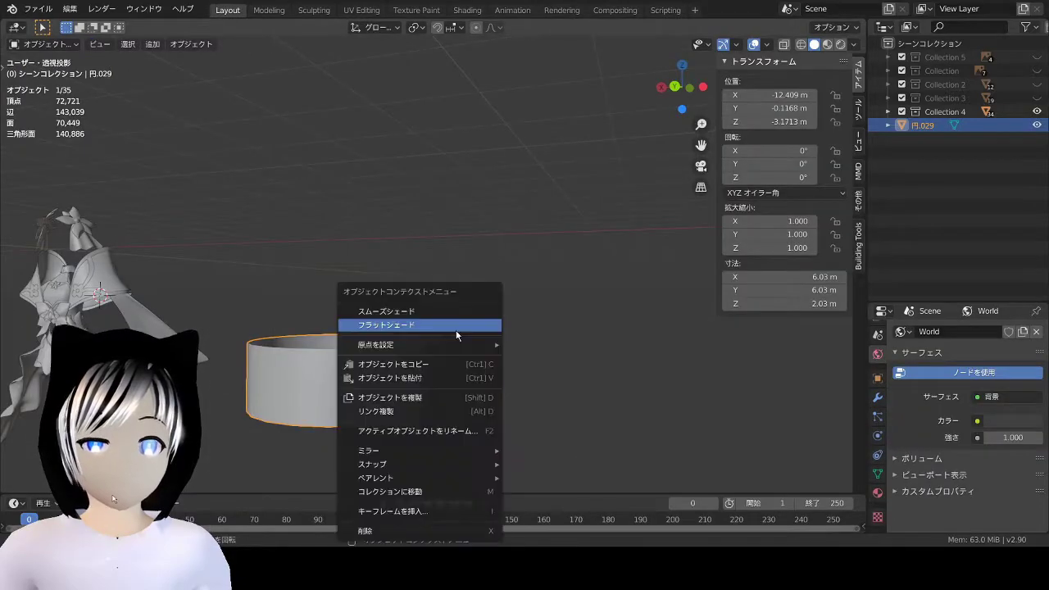
click(394, 315)
right_click(365, 327)
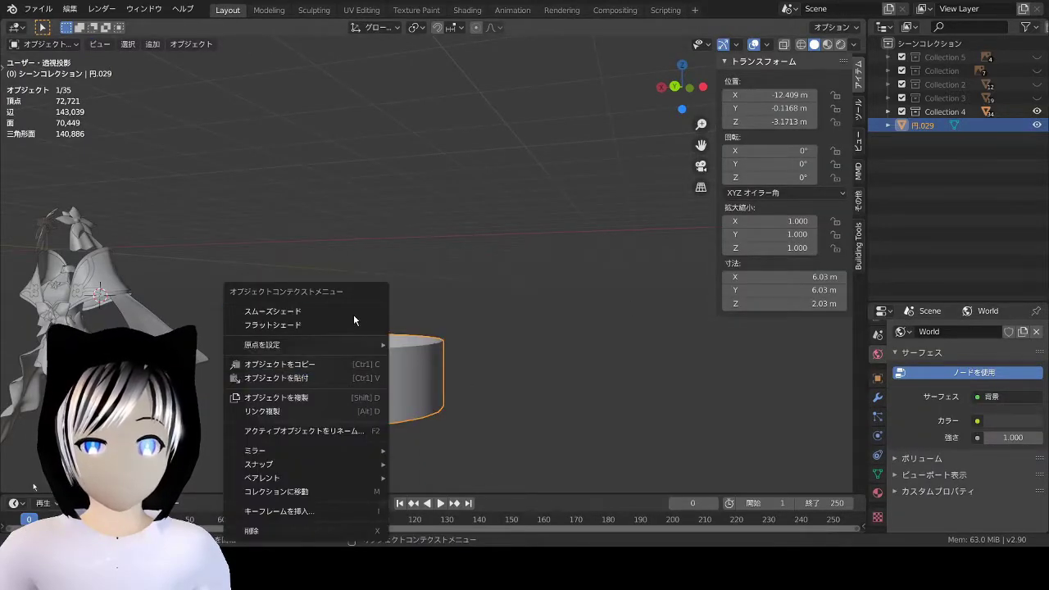
click(268, 9)
scroll(503, 166, up, 2)
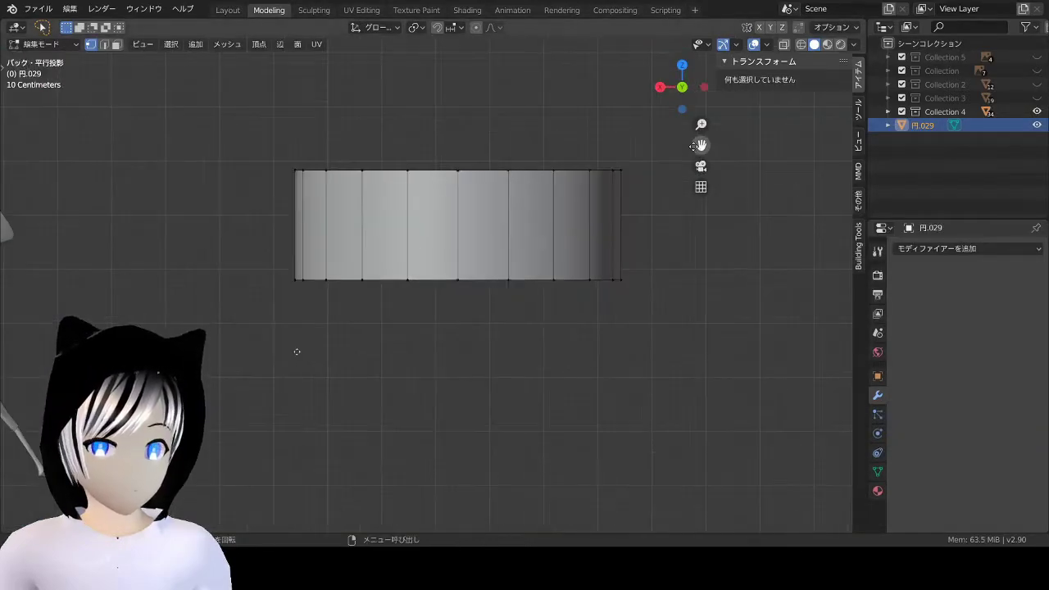
Step: Insert a centred horizontal loop cut around the middle of the cylinder wall
scroll(296, 351, down, 1)
scroll(606, 193, up, 2)
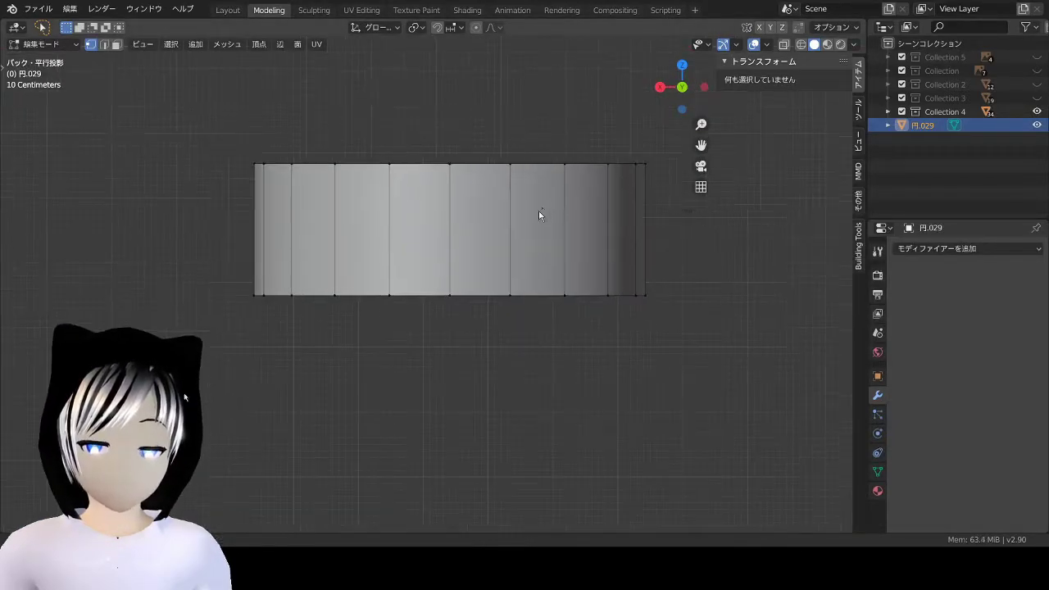
click(381, 264)
scroll(381, 262, down, 2)
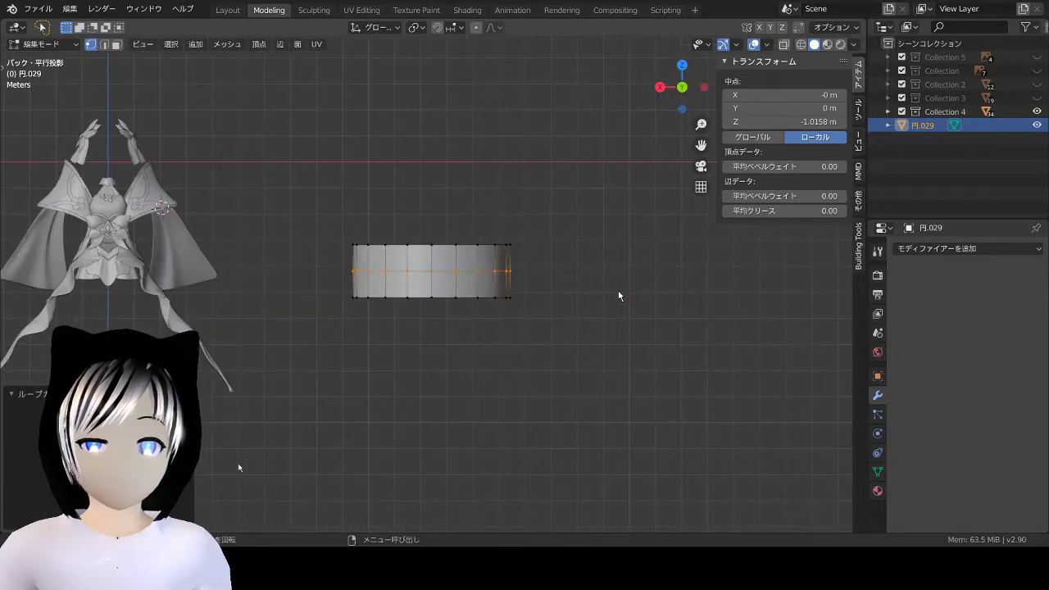
click(618, 295)
mouse_move(618, 295)
middle_down()
mouse_move(569, 252)
mouse_move(577, 212)
mouse_move(574, 244)
mouse_move(522, 306)
mouse_move(582, 333)
mouse_move(528, 293)
mouse_move(600, 319)
mouse_move(425, 279)
mouse_move(517, 241)
mouse_move(492, 194)
mouse_move(461, 231)
mouse_move(473, 251)
mouse_move(441, 261)
middle_up()
scroll(425, 279, up, 3)
click(435, 213)
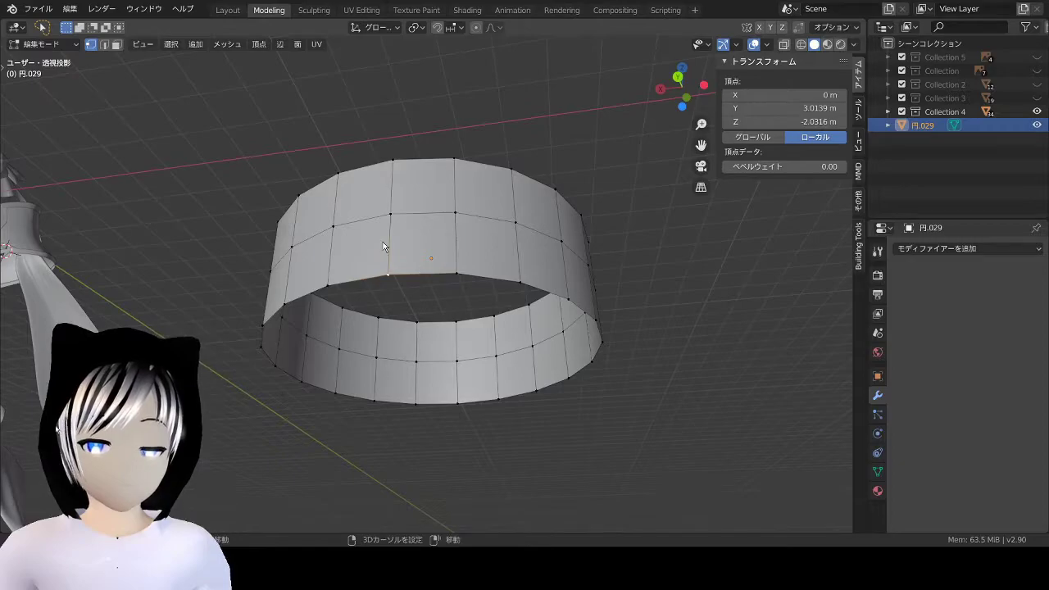
Step: Orbit around the ring, toggling local view, to look down onto its bottom rim
middle_drag(473, 279, 400, 300)
mouse_move(495, 292)
middle_down()
mouse_move(480, 299)
mouse_move(599, 284)
mouse_move(511, 286)
mouse_move(508, 277)
middle_up()
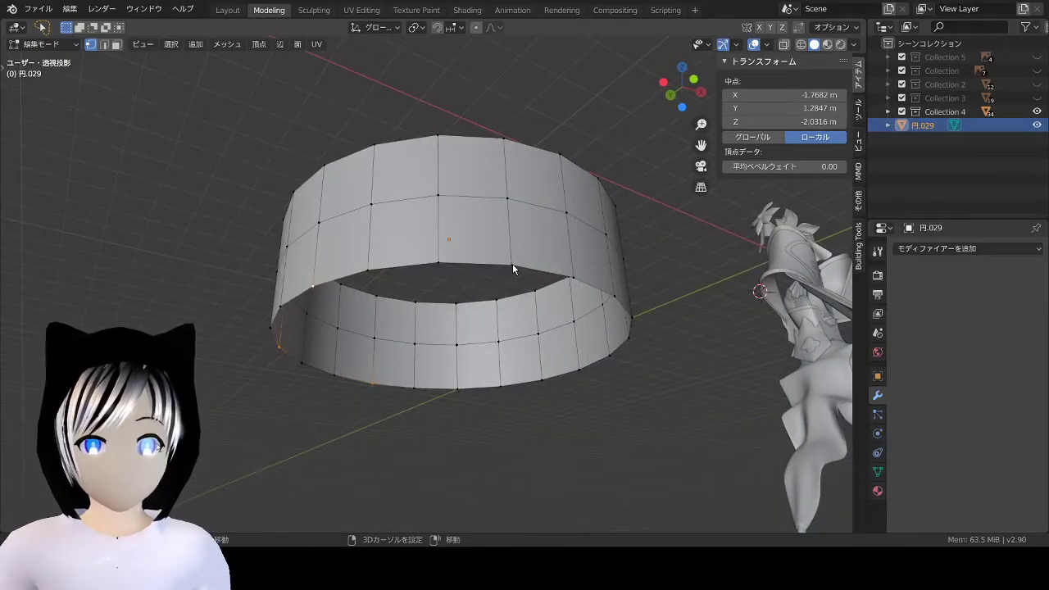
key(KP_Divide)
mouse_move(608, 286)
middle_down()
mouse_move(441, 273)
mouse_move(497, 306)
mouse_move(480, 274)
mouse_move(508, 211)
middle_up()
key(KP_Divide)
scroll(508, 210, up, 3)
mouse_move(585, 229)
middle_down()
mouse_move(681, 306)
mouse_move(538, 304)
mouse_move(626, 256)
middle_up()
scroll(681, 305, up, 3)
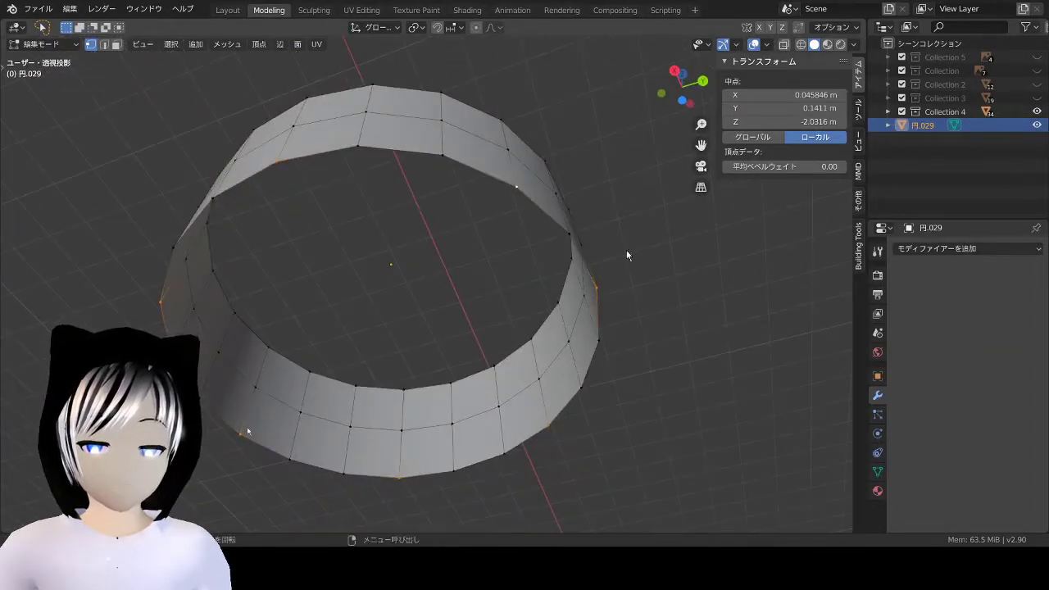
mouse_move(572, 296)
middle_down()
mouse_move(581, 270)
mouse_move(566, 220)
middle_up()
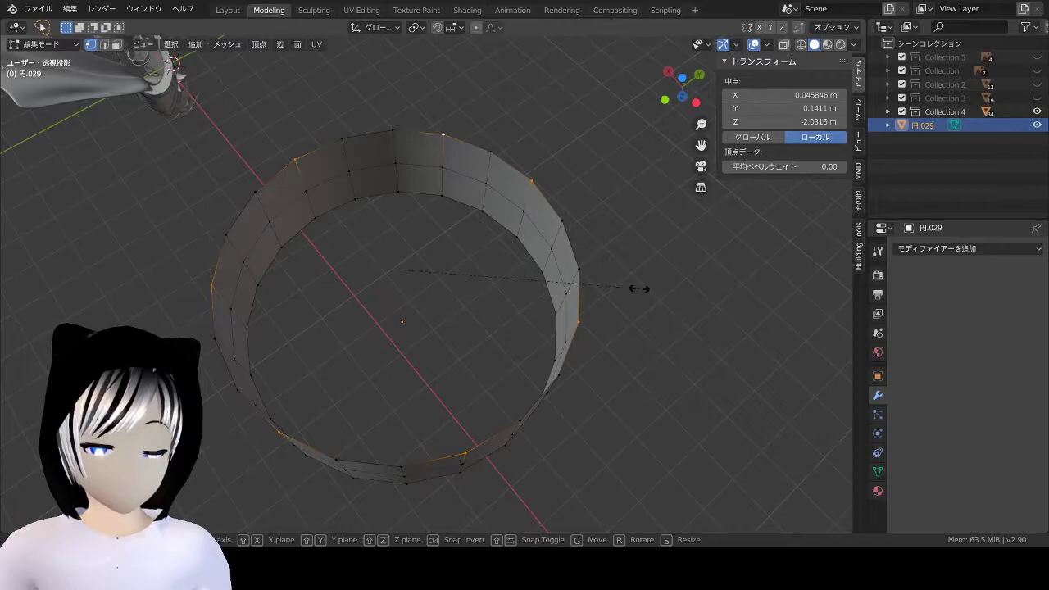
Step: Scale the alternate bottom-rim vertices outward about 1.2 and check the star points from the side
click(271, 363)
mouse_move(449, 291)
middle_down()
mouse_move(386, 340)
mouse_move(420, 422)
mouse_move(375, 423)
mouse_move(404, 389)
mouse_move(383, 320)
mouse_move(362, 296)
middle_up()
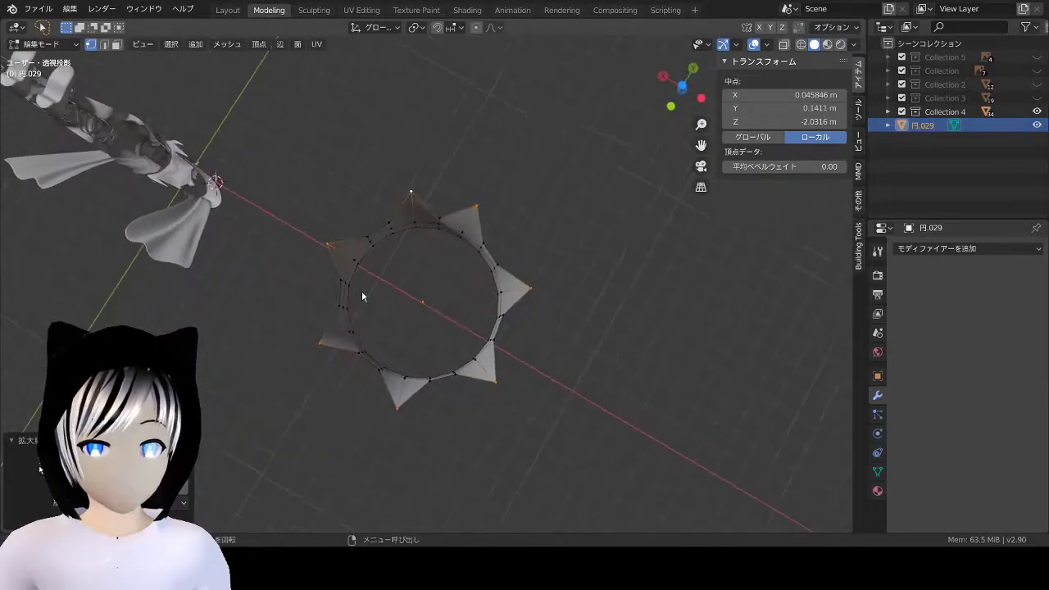
scroll(362, 296, up, 3)
mouse_move(410, 253)
middle_down()
mouse_move(418, 344)
mouse_move(414, 394)
mouse_move(394, 432)
mouse_move(379, 375)
mouse_move(327, 363)
mouse_move(352, 276)
mouse_move(363, 270)
mouse_move(424, 308)
mouse_move(340, 213)
mouse_move(504, 220)
mouse_move(462, 288)
mouse_move(483, 299)
mouse_move(437, 221)
middle_up()
scroll(413, 390, down, 3)
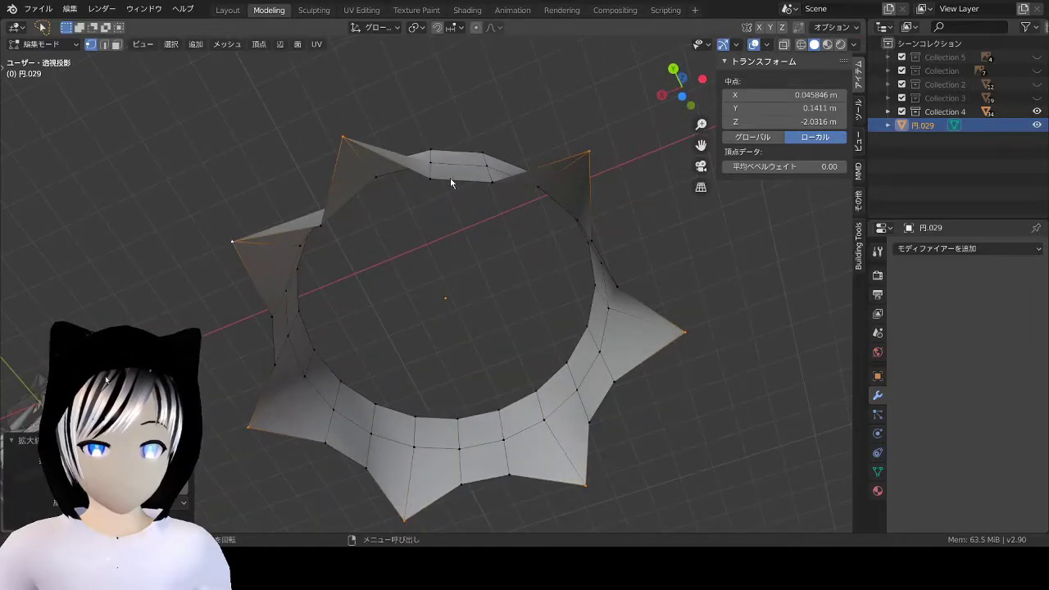
middle_drag(455, 181, 435, 268)
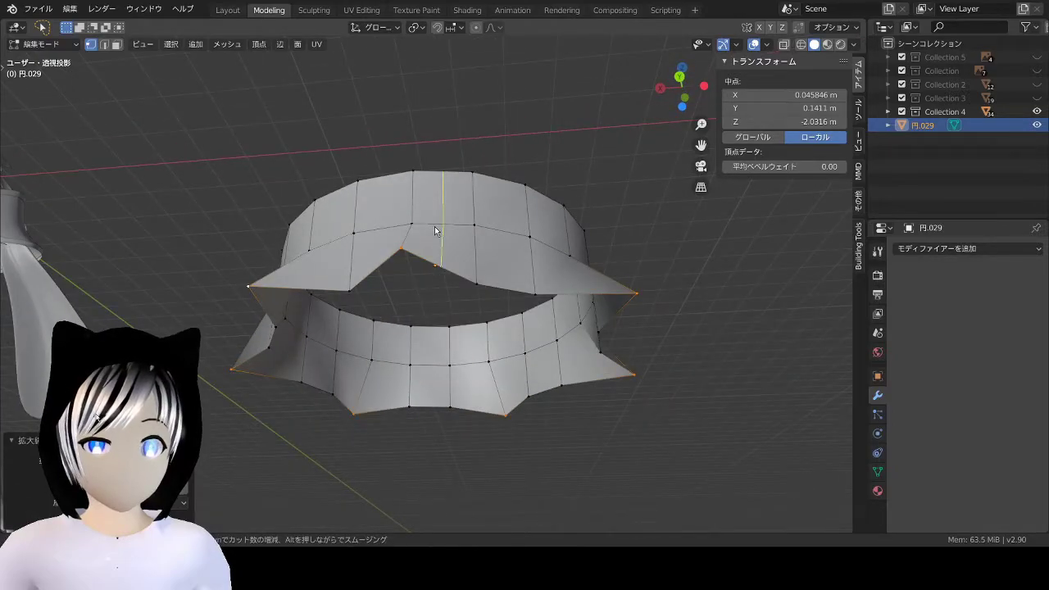
Step: Add a centred vertical loop cut through a point and push two of its vertices outward along Y
click(434, 228)
right_click(435, 228)
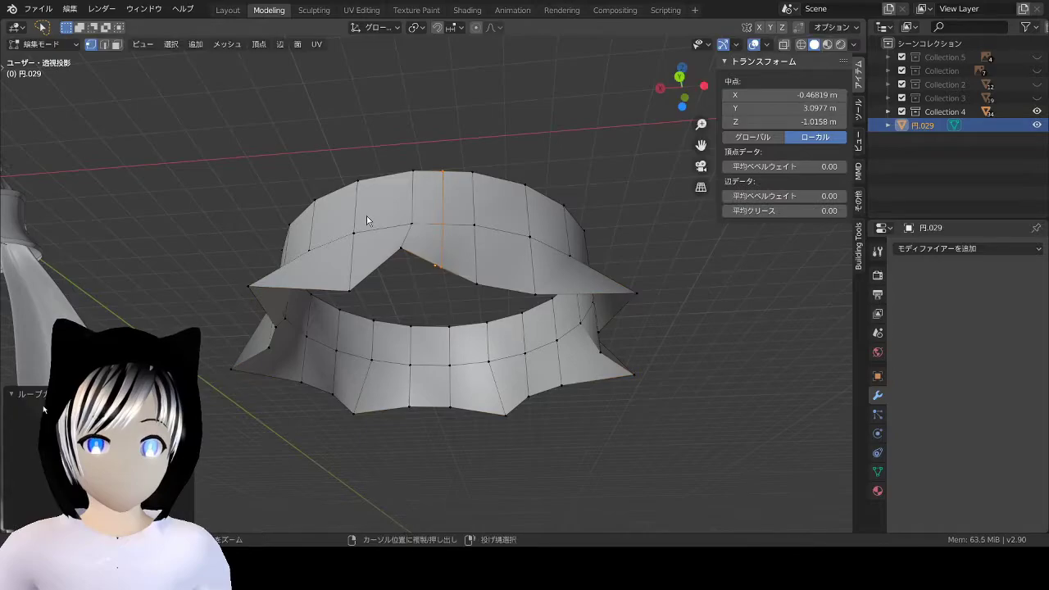
click(369, 227)
click(444, 269)
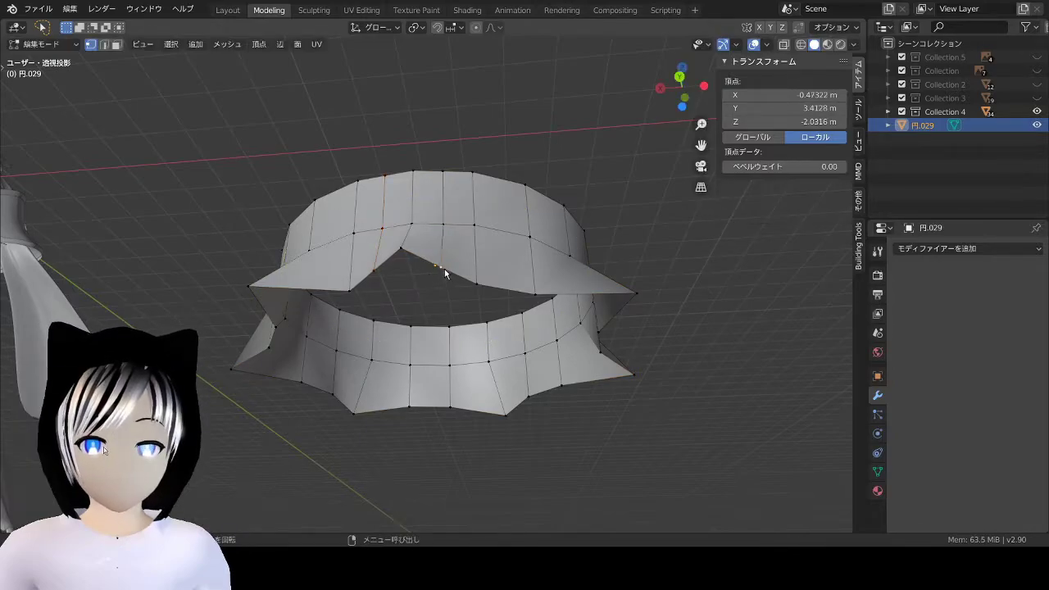
middle_drag(444, 269, 390, 181)
shift+click(388, 177)
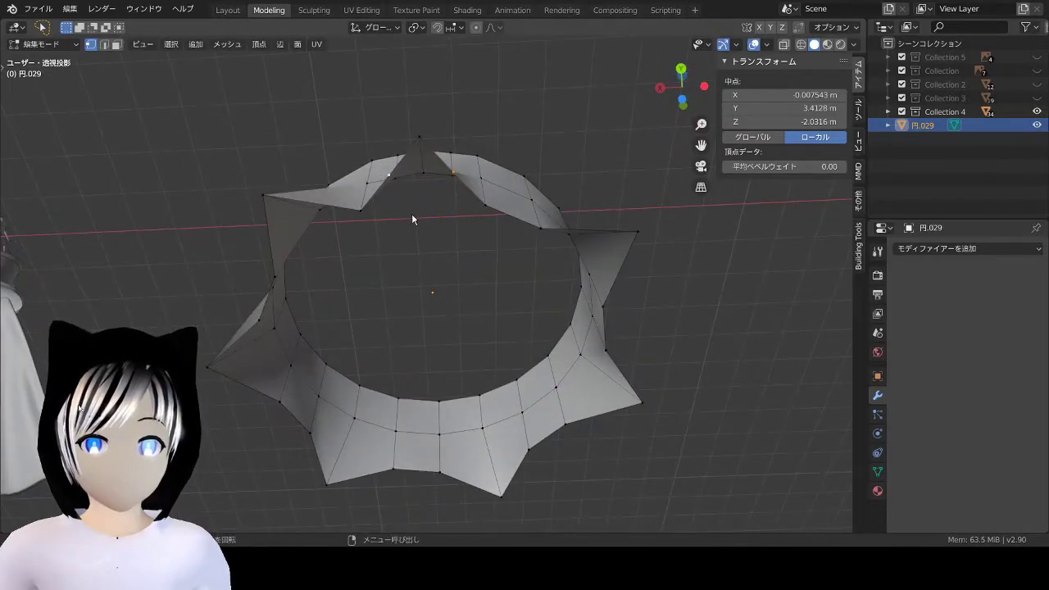
key(g)
key(y)
click(411, 455)
Step: Widen the pushed vertices along X and scale a point's base vertices inward
key(s)
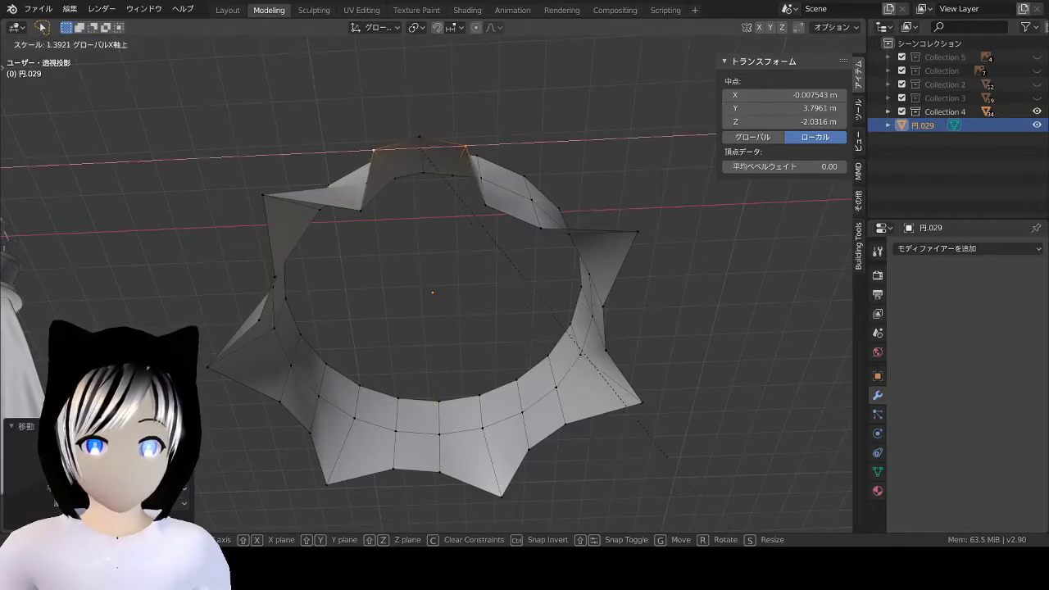
click(650, 223)
mouse_move(446, 128)
middle_down()
mouse_move(456, 246)
mouse_move(454, 222)
mouse_move(464, 240)
mouse_move(432, 249)
mouse_move(444, 283)
mouse_move(445, 216)
mouse_move(455, 241)
middle_up()
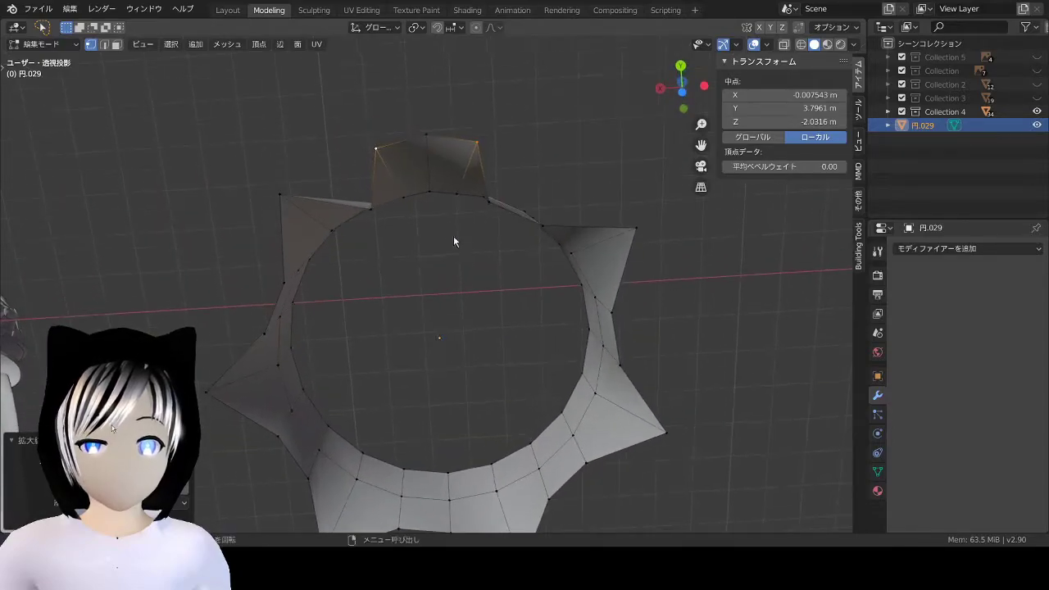
click(373, 212)
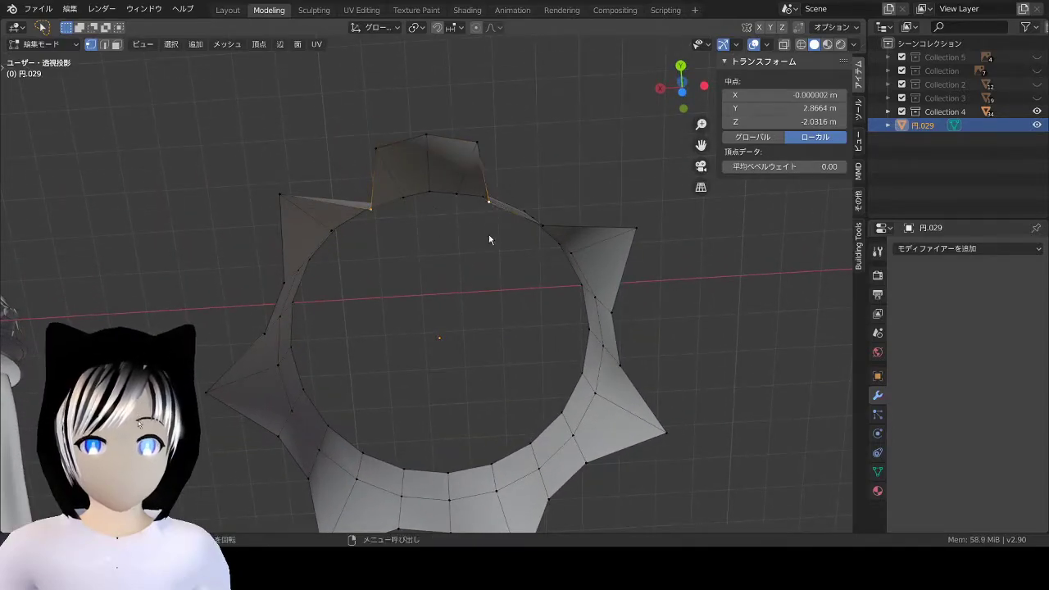
key(s)
click(209, 137)
Step: From the bottom view, scale the lower vertices toward the centre to narrow the bottom faces
mouse_move(414, 179)
middle_down()
mouse_move(446, 267)
mouse_move(440, 205)
mouse_move(426, 196)
mouse_move(642, 127)
middle_up()
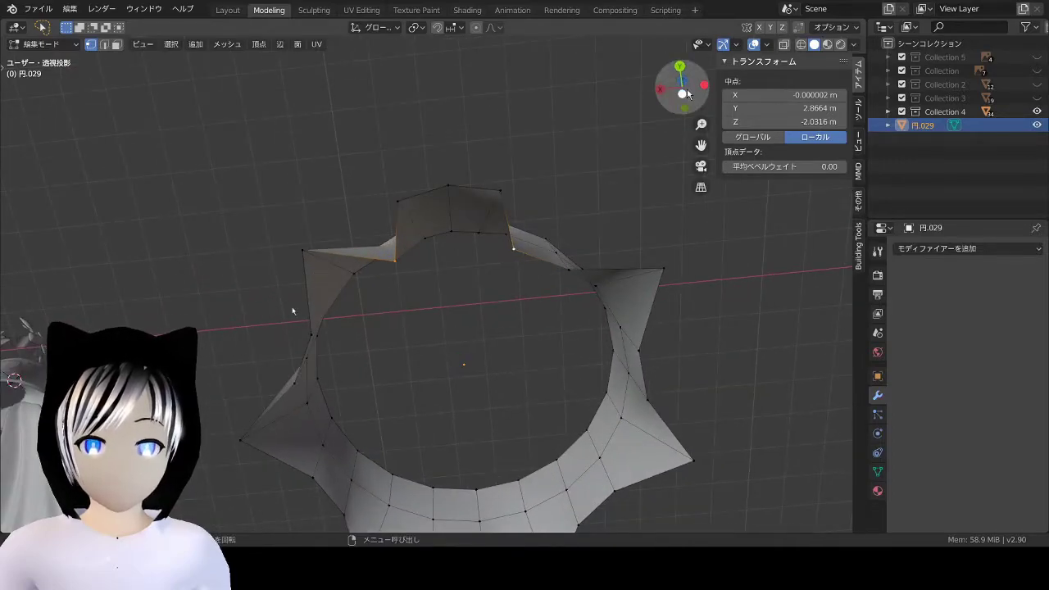
click(687, 93)
scroll(504, 235, up, 2)
scroll(446, 228, up, 2)
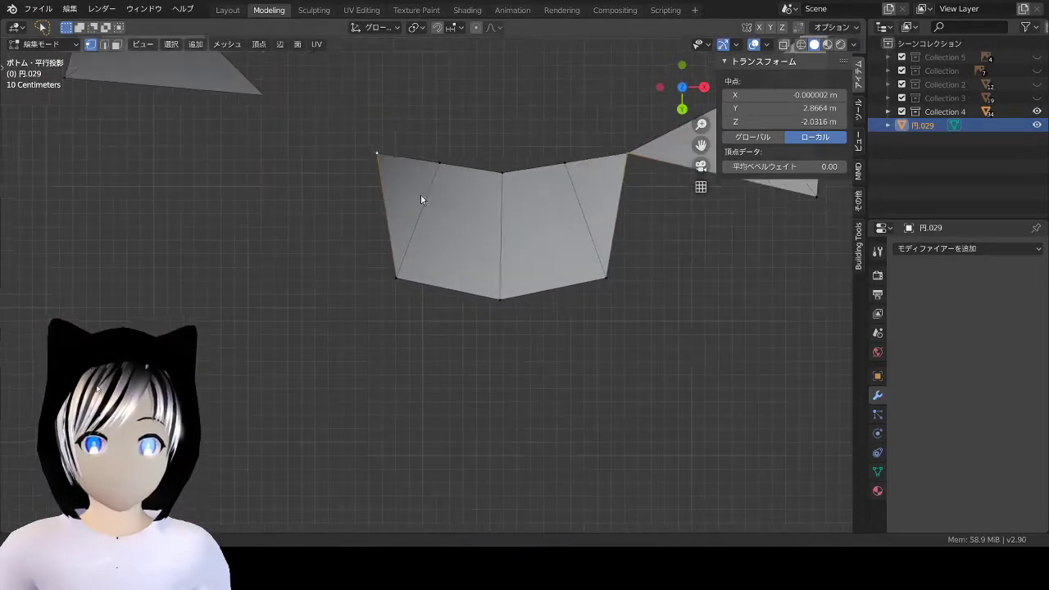
shift+middle_drag(420, 200, 289, 244)
mouse_move(554, 176)
shift+middle_down()
mouse_move(540, 230)
mouse_move(546, 345)
mouse_move(600, 358)
shift+middle_up()
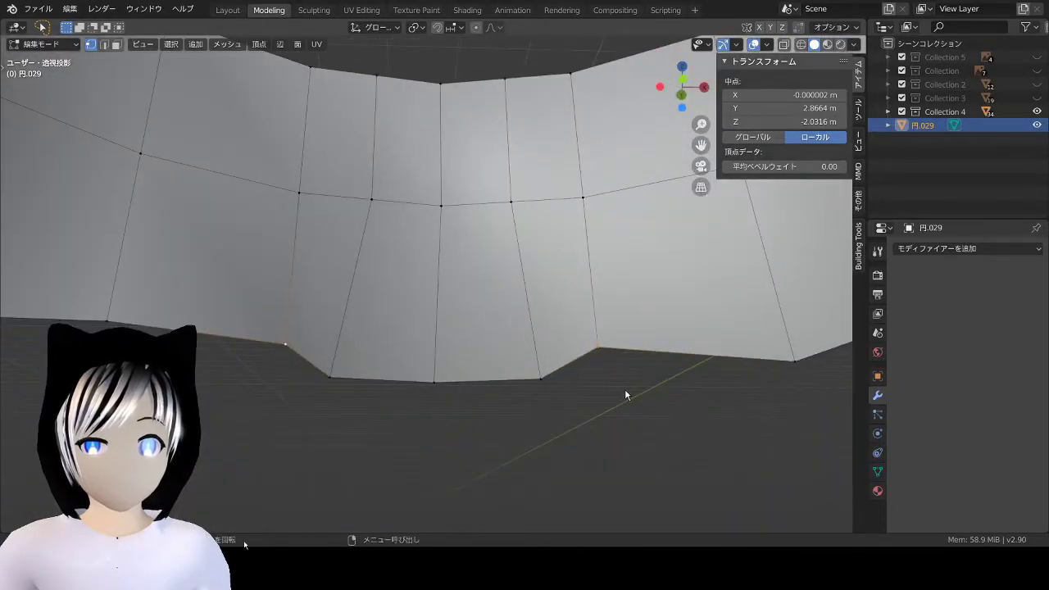
key(s)
click(529, 375)
Step: Select other vertices on the ring and scale them outward
middle_drag(529, 369, 514, 267)
scroll(518, 184, down, 4)
scroll(527, 253, up, 3)
mouse_move(518, 186)
middle_down()
mouse_move(527, 252)
mouse_move(498, 186)
mouse_move(415, 266)
mouse_move(557, 337)
mouse_move(602, 323)
mouse_move(530, 306)
middle_up()
click(522, 267)
key(s)
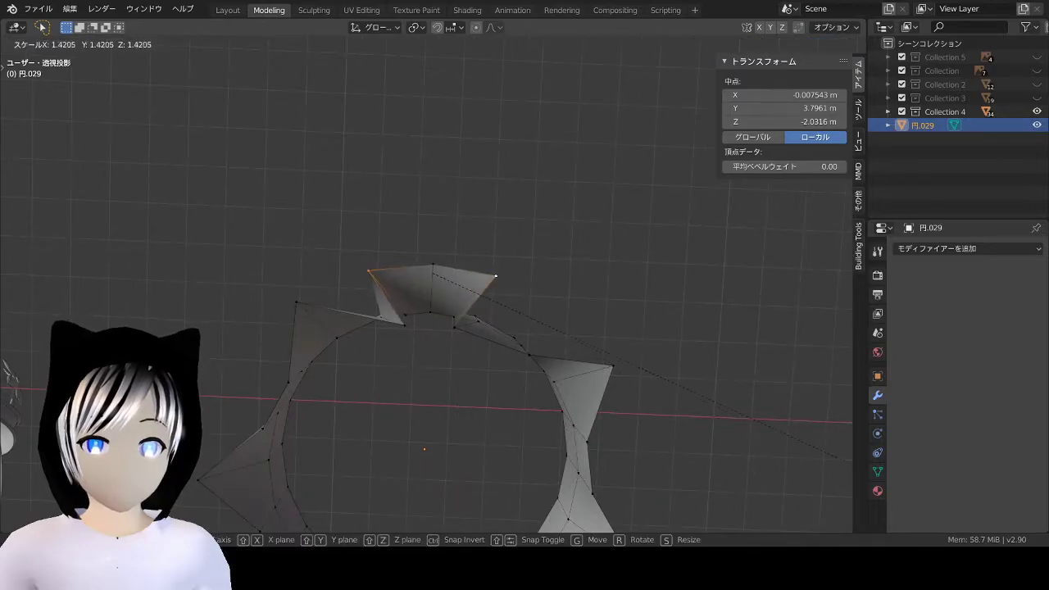
click(373, 285)
Step: Pull a point's corner vertex slightly down and review the uneven ruffle tips around the ring
click(572, 328)
mouse_move(572, 328)
middle_down()
mouse_move(552, 400)
mouse_move(567, 484)
mouse_move(431, 386)
mouse_move(468, 475)
mouse_move(499, 334)
middle_up()
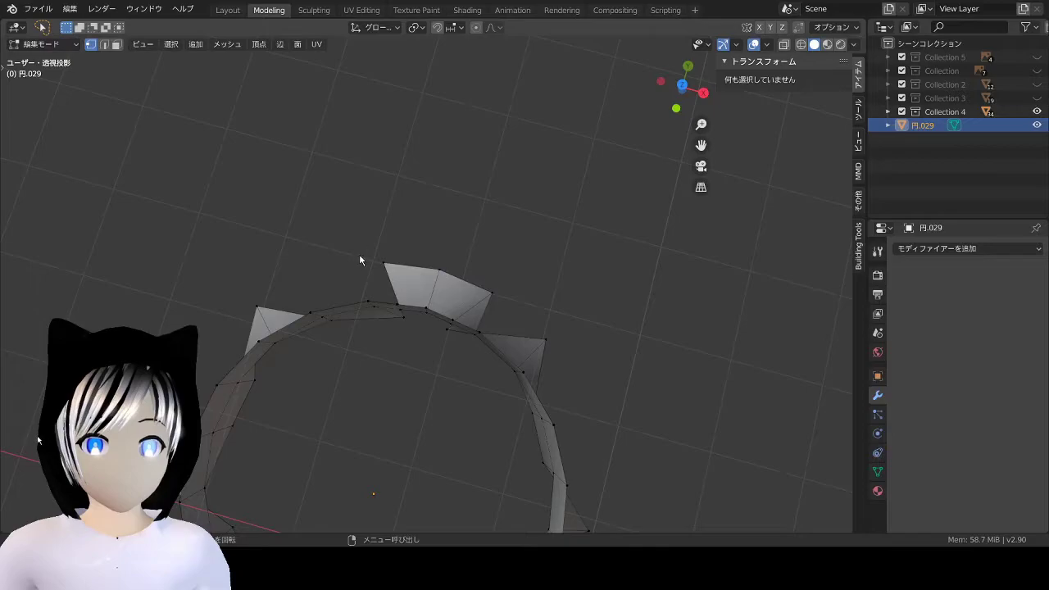
drag(359, 260, 353, 278)
click(499, 464)
click(601, 384)
mouse_move(601, 384)
middle_down()
mouse_move(346, 353)
mouse_move(331, 279)
mouse_move(313, 406)
middle_up()
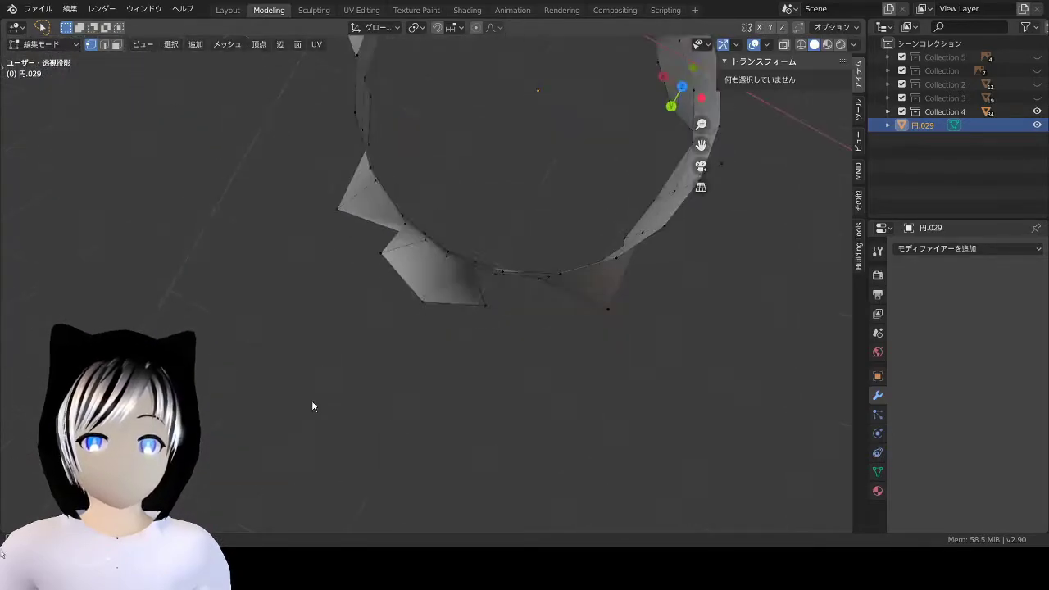
mouse_move(469, 322)
middle_down()
mouse_move(362, 275)
mouse_move(321, 209)
mouse_move(487, 313)
middle_up()
mouse_move(536, 277)
middle_down()
mouse_move(485, 253)
mouse_move(480, 164)
mouse_move(570, 195)
mouse_move(496, 273)
mouse_move(496, 338)
mouse_move(499, 323)
mouse_move(517, 331)
mouse_move(485, 350)
middle_up()
key(ctrl+r)
Step: Add a loop cut around the ring, then move a hem vertex along X and scale it
click(529, 331)
middle_drag(587, 322, 578, 260)
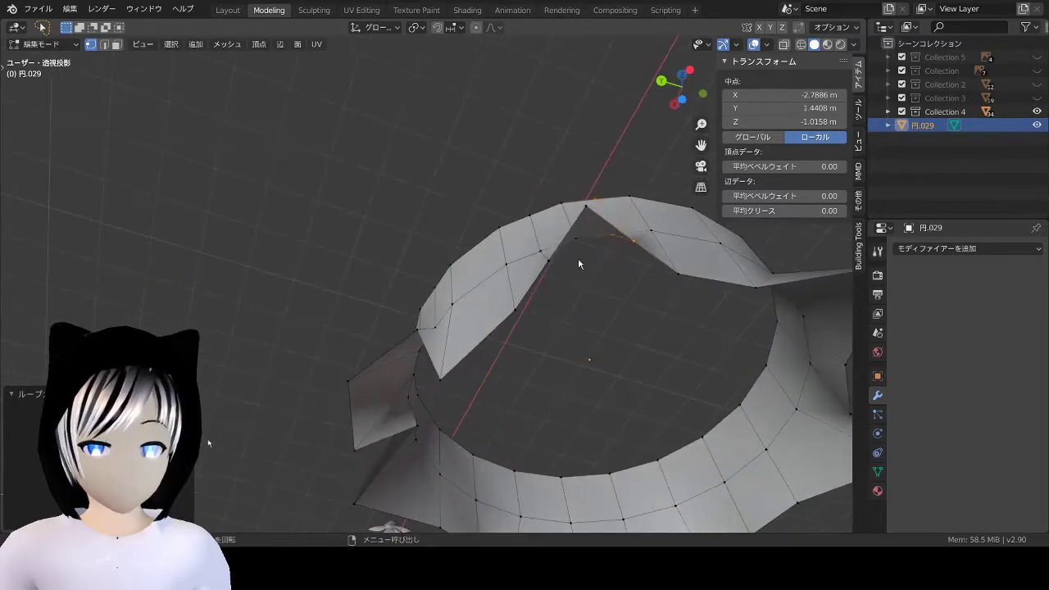
click(549, 285)
click(232, 154)
mouse_move(232, 154)
middle_down()
mouse_move(474, 273)
mouse_move(538, 344)
mouse_move(556, 391)
mouse_move(660, 432)
mouse_move(543, 436)
mouse_move(472, 161)
mouse_move(611, 355)
mouse_move(576, 522)
mouse_move(546, 286)
mouse_move(446, 346)
mouse_move(446, 273)
middle_up()
scroll(543, 435, up, 3)
key(g)
key(x)
click(472, 161)
key(s)
click(565, 475)
mouse_move(565, 475)
middle_down()
mouse_move(615, 257)
mouse_move(573, 246)
middle_up()
Step: Add another edge loop with Ctrl+R, then move and scale vertices on a lower point
key(ctrl+r)
click(524, 344)
click(524, 350)
scroll(534, 179, down, 3)
middle_drag(534, 179, 532, 275)
key(g)
click(492, 205)
middle_drag(491, 205, 439, 106)
mouse_move(365, 350)
middle_down()
mouse_move(482, 306)
mouse_move(580, 133)
middle_up()
key(s)
click(628, 280)
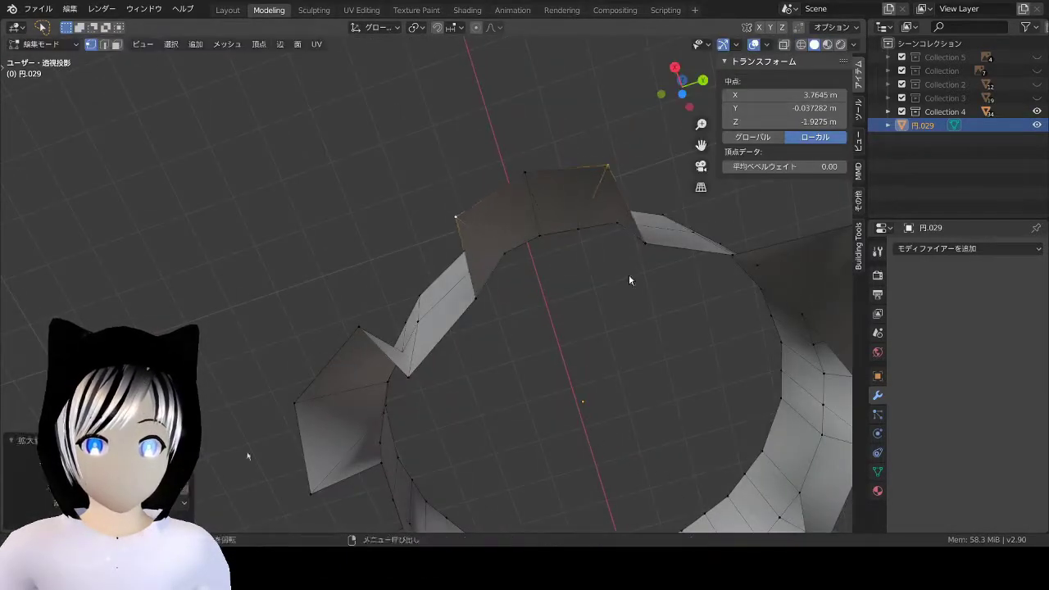
scroll(628, 280, down, 3)
mouse_move(629, 280)
middle_down()
mouse_move(564, 499)
mouse_move(458, 344)
middle_up()
Step: Reposition another hem vertex, deselect everything, and view the ring beside the figure
key(g)
click(354, 285)
click(354, 284)
middle_drag(499, 248, 460, 339)
mouse_move(557, 340)
middle_down()
mouse_move(573, 120)
mouse_move(421, 311)
middle_up()
scroll(573, 120, up, 5)
key(alt+a)
scroll(449, 361, down, 5)
mouse_move(481, 409)
middle_down()
mouse_move(566, 268)
mouse_move(548, 140)
middle_up()
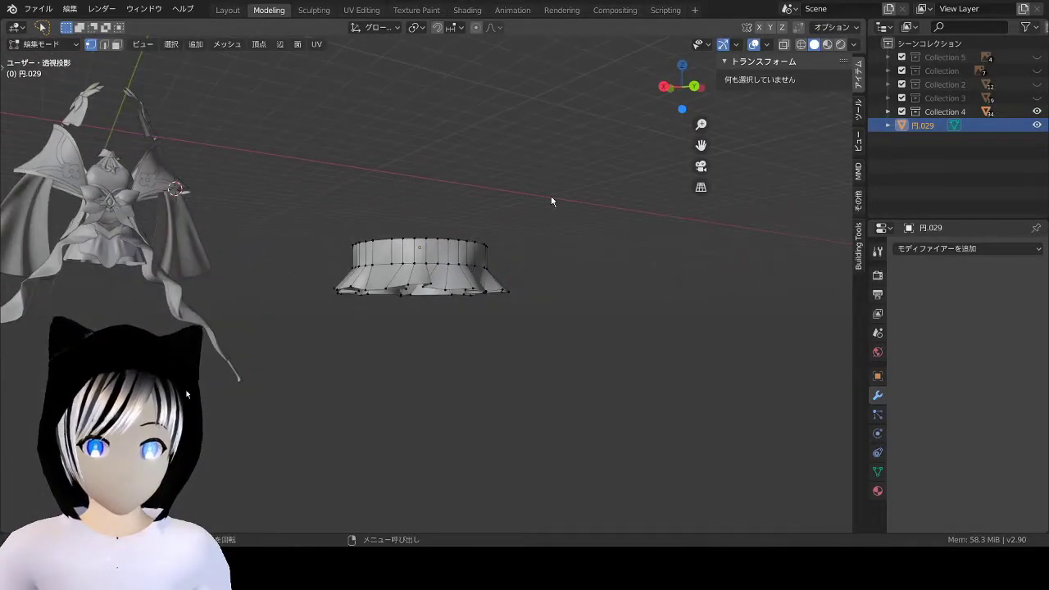
Step: Add a Subdivision Surface modifier to the skirt mesh from the modifier list
scroll(551, 198, up, 2)
scroll(533, 216, up, 2)
mouse_move(494, 238)
middle_down()
mouse_move(445, 264)
mouse_move(283, 305)
mouse_move(479, 331)
mouse_move(413, 369)
mouse_move(379, 344)
mouse_move(410, 277)
middle_up()
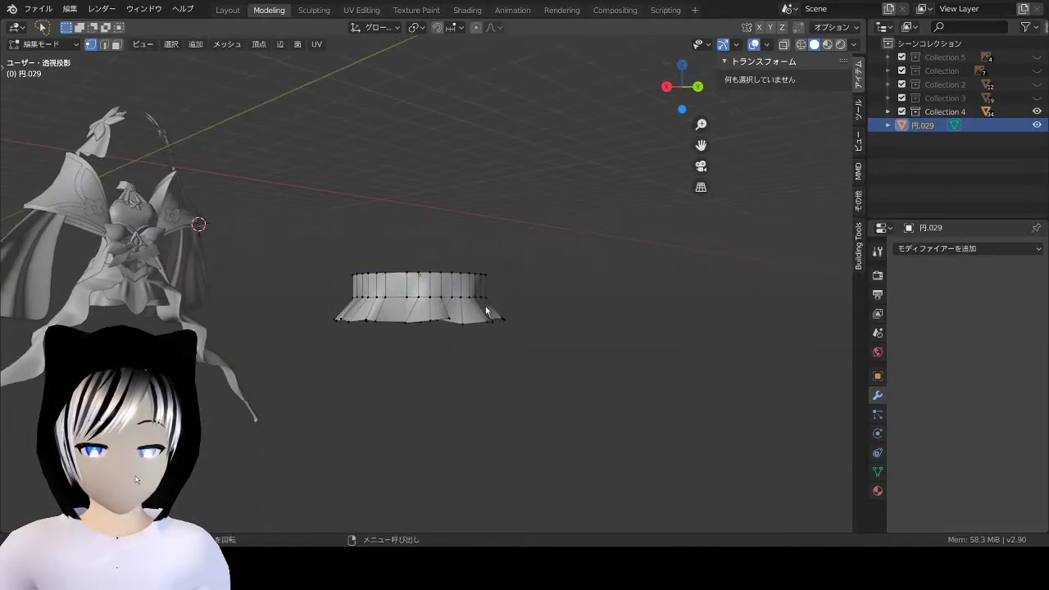
scroll(473, 301, up, 3)
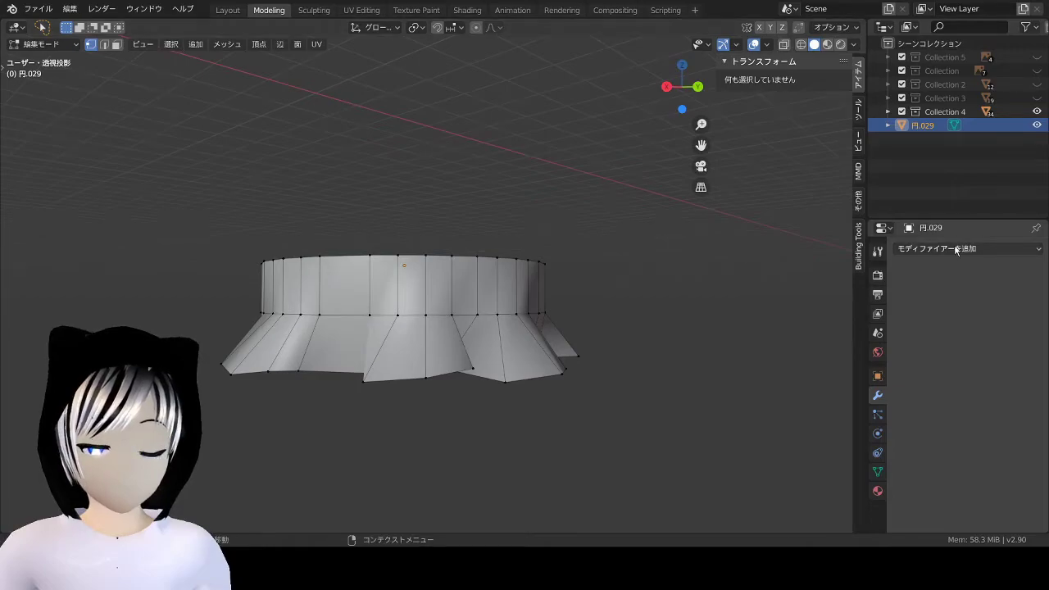
click(956, 250)
click(692, 477)
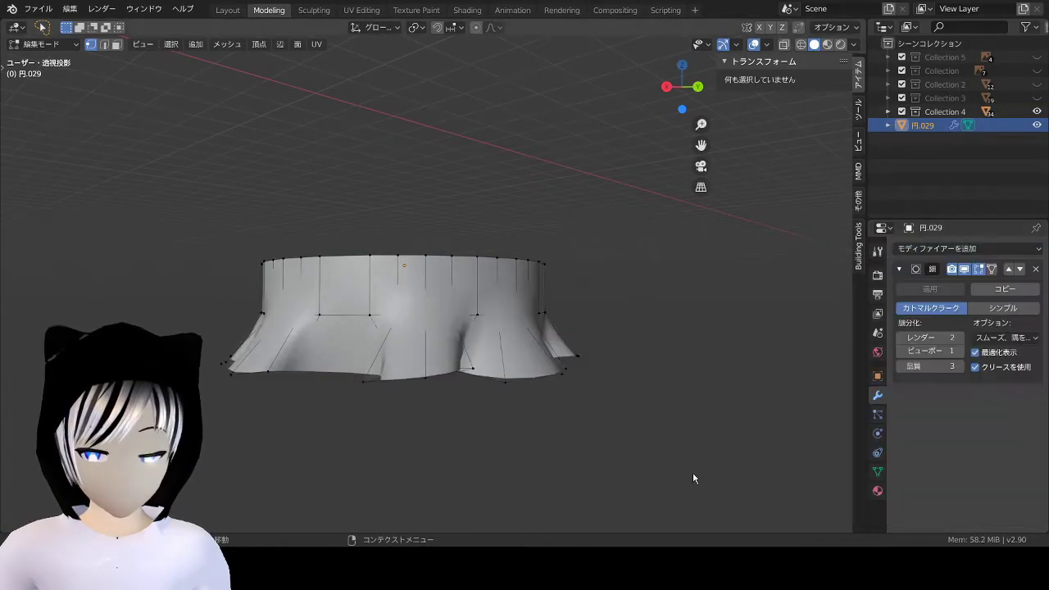
Step: Inspect the smoothed skirt from the top and side, then select a hem vertex
scroll(622, 434, down, 3)
mouse_move(554, 393)
middle_down()
mouse_move(503, 310)
mouse_move(519, 302)
middle_up()
scroll(520, 304, up, 3)
mouse_move(521, 263)
middle_down()
mouse_move(628, 405)
mouse_move(507, 365)
mouse_move(467, 403)
mouse_move(540, 382)
middle_up()
scroll(545, 298, down, 3)
scroll(541, 382, up, 3)
middle_drag(480, 363, 450, 451)
click(451, 452)
Step: Pull a lower hem vertex to a new position to deepen a ruffle
key(g)
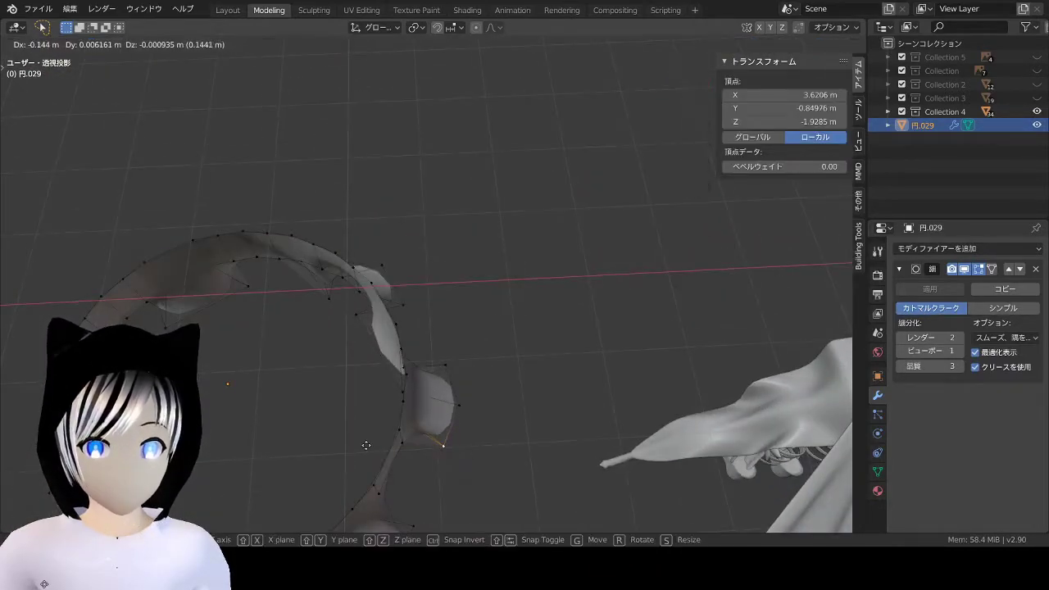
right_click(487, 370)
key(g)
right_click(573, 385)
click(599, 384)
scroll(599, 385, down, 3)
mouse_move(600, 384)
middle_down()
mouse_move(418, 358)
mouse_move(489, 409)
mouse_move(522, 368)
mouse_move(410, 356)
mouse_move(402, 335)
mouse_move(494, 281)
mouse_move(390, 277)
mouse_move(437, 330)
mouse_move(592, 351)
mouse_move(445, 265)
mouse_move(313, 410)
mouse_move(396, 366)
mouse_move(424, 389)
mouse_move(384, 357)
middle_up()
scroll(494, 281, up, 2)
scroll(593, 351, up, 3)
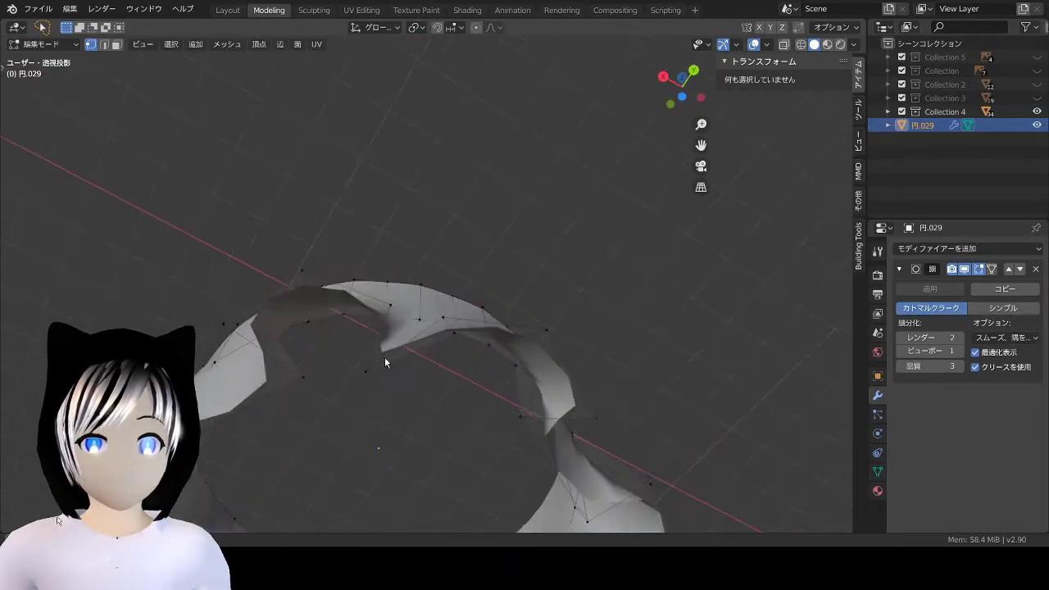
click(367, 371)
click(521, 395)
mouse_move(521, 395)
middle_down()
mouse_move(429, 402)
mouse_move(421, 363)
mouse_move(372, 358)
mouse_move(424, 359)
middle_up()
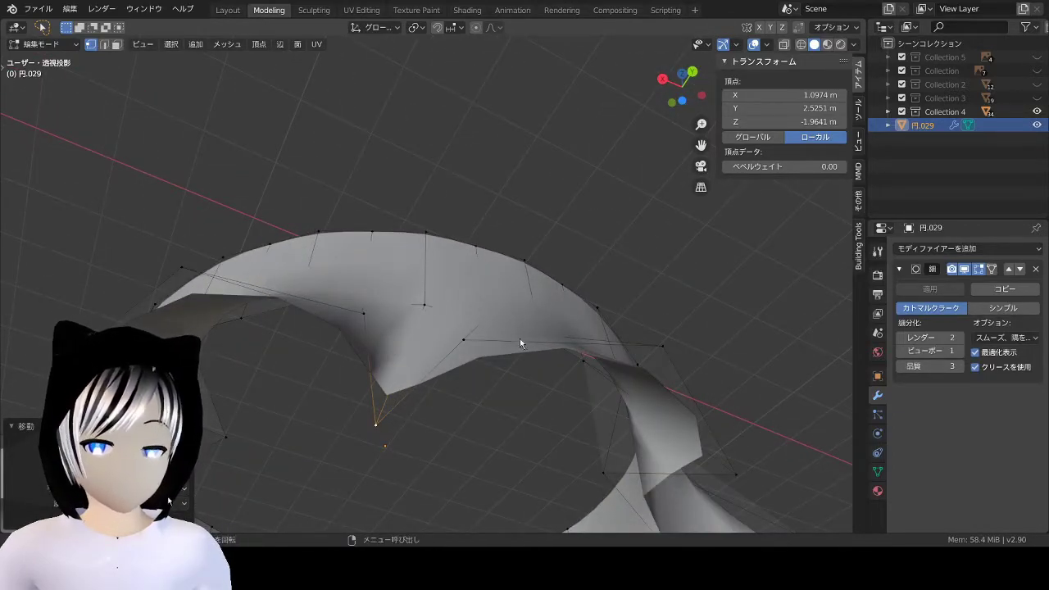
middle_drag(519, 338, 469, 308)
Step: Slide a run of hem edges and shift another hem vertex outward
shift+click(390, 412)
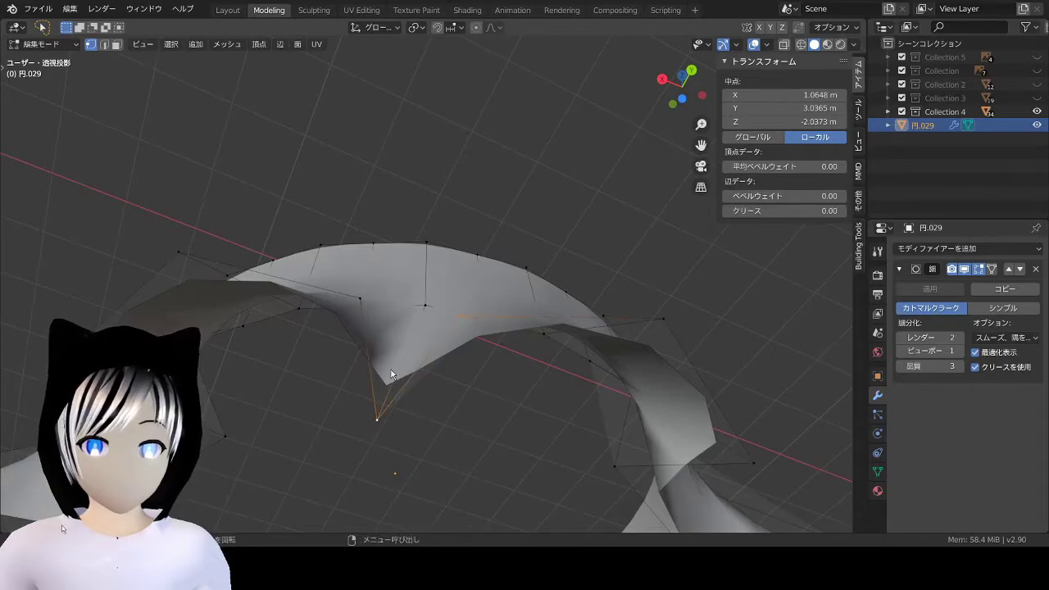
key(g)
key(g)
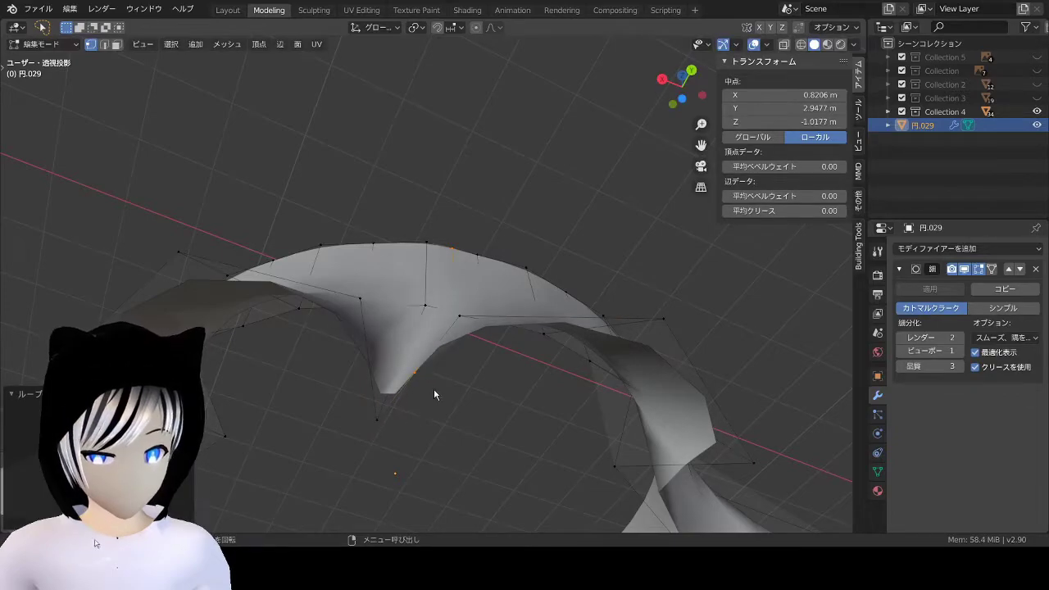
click(415, 373)
key(g)
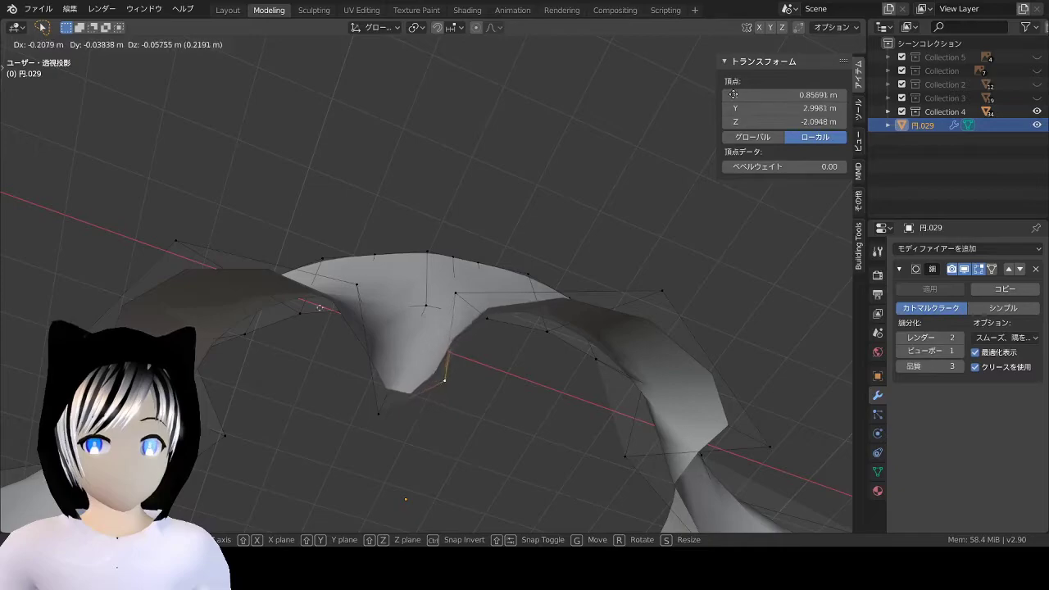
click(408, 280)
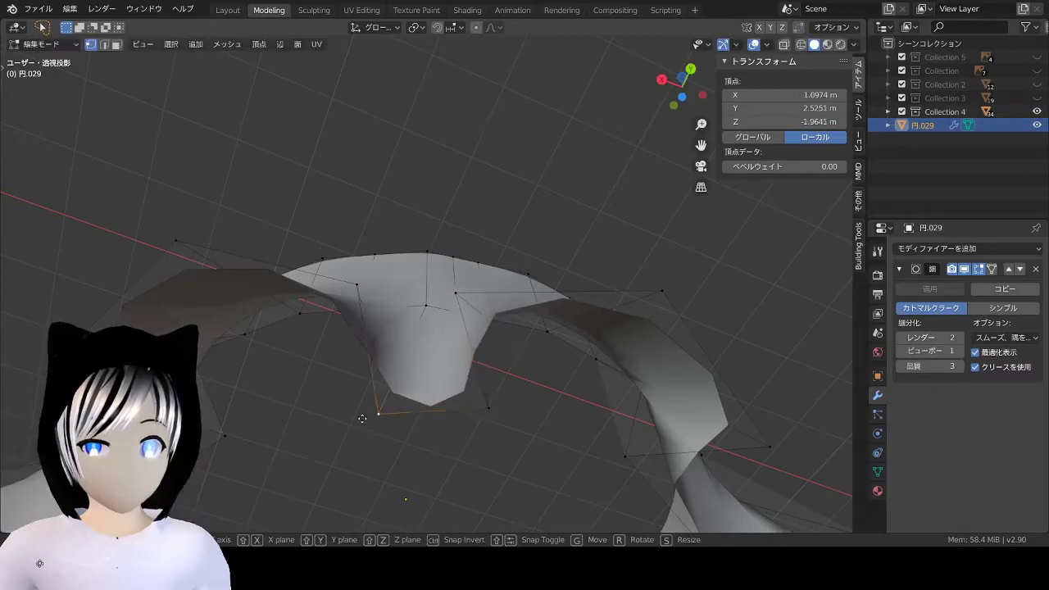
click(491, 476)
middle_drag(492, 476, 423, 398)
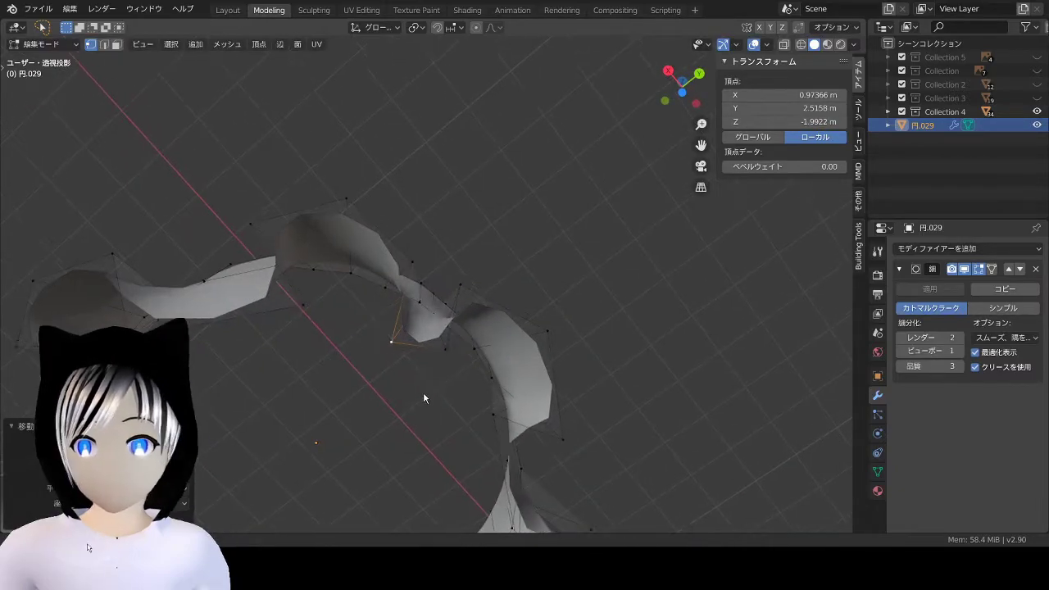
middle_drag(450, 403, 392, 376)
scroll(397, 374, up, 3)
Step: Move another hem vertex to form a deeper, uneven fold
click(388, 398)
key(g)
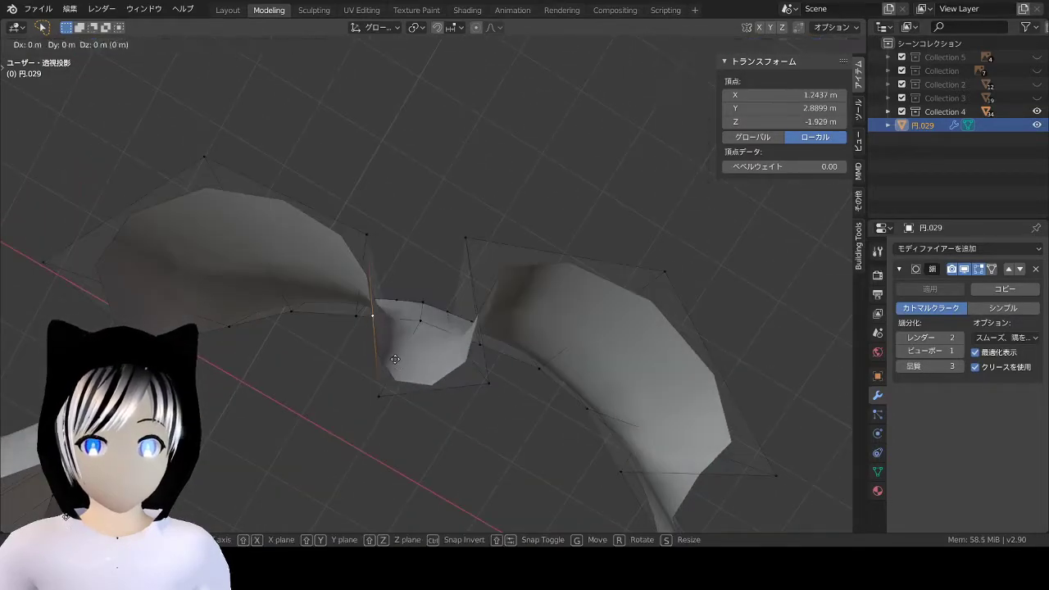
click(579, 249)
mouse_move(579, 249)
middle_down()
mouse_move(569, 238)
mouse_move(578, 300)
middle_up()
scroll(566, 246, down, 3)
scroll(518, 314, up, 2)
middle_drag(518, 314, 473, 315)
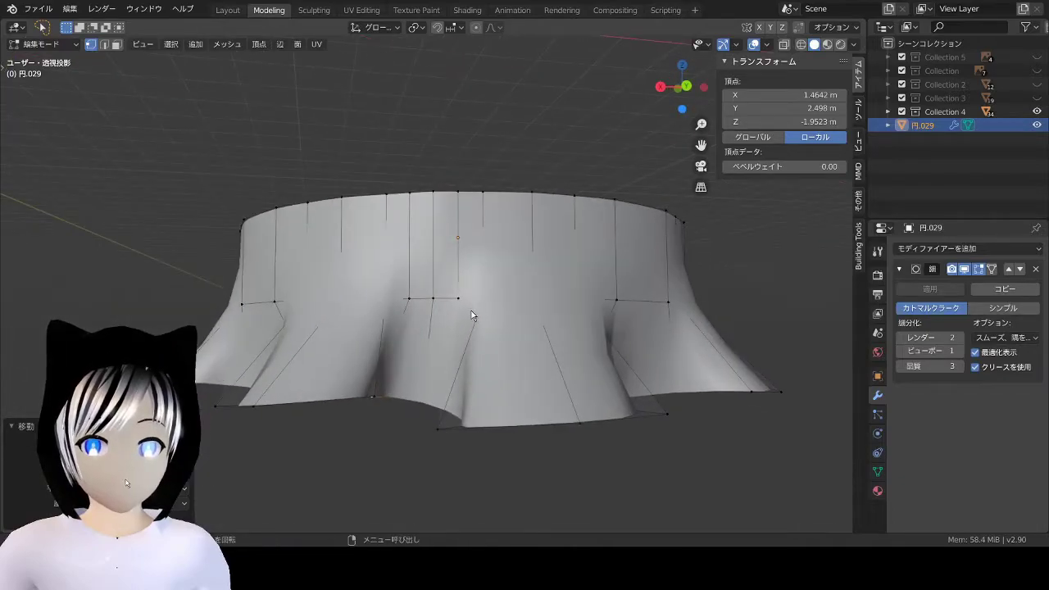
mouse_move(365, 302)
middle_down()
mouse_move(436, 297)
mouse_move(456, 250)
mouse_move(442, 265)
middle_up()
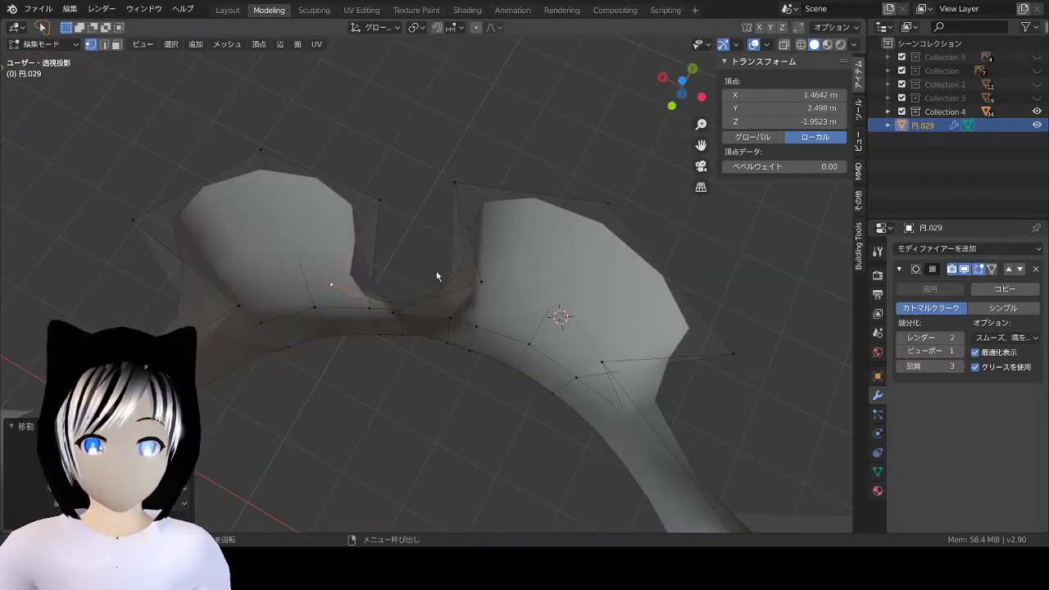
click(328, 113)
middle_drag(327, 112, 399, 183)
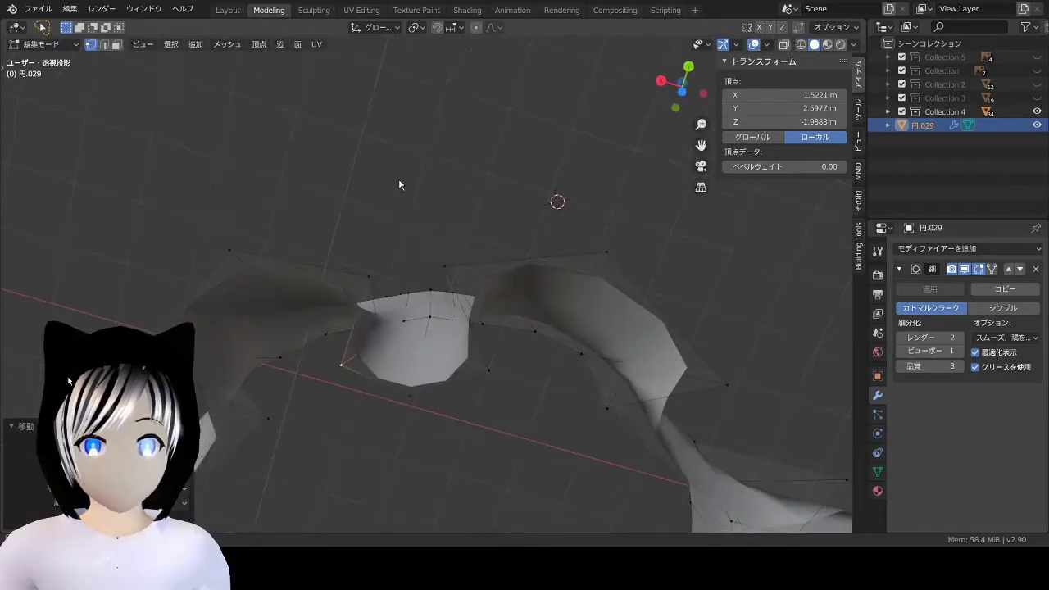
Step: Select a ring of edges and scale it along Z to flatten it level
click(414, 426)
mouse_move(388, 247)
middle_down()
mouse_move(583, 323)
mouse_move(293, 340)
mouse_move(253, 306)
middle_up()
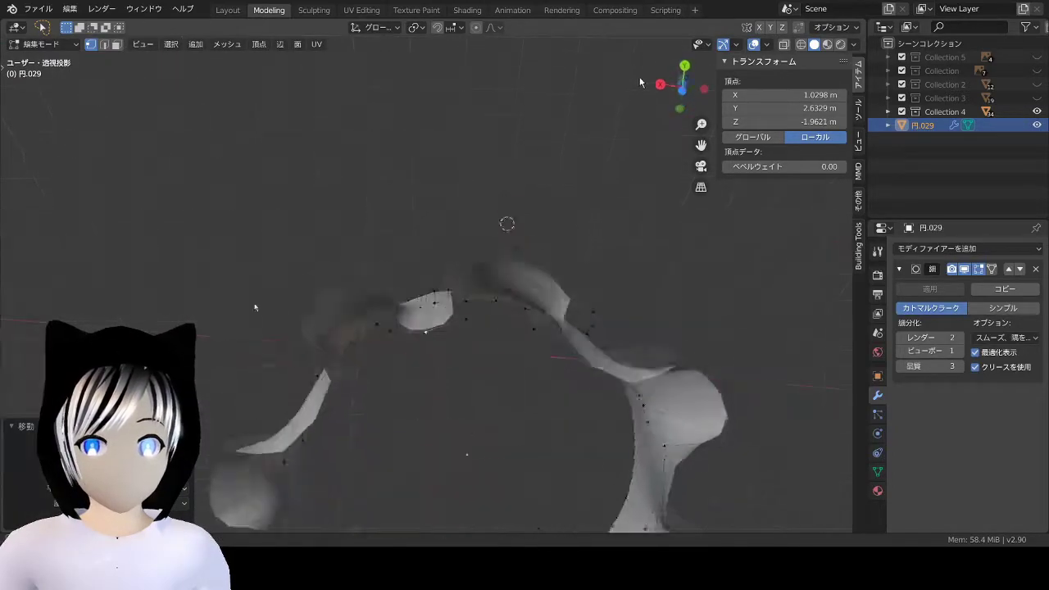
scroll(253, 306, up, 4)
scroll(422, 185, up, 4)
scroll(409, 192, down, 3)
mouse_move(489, 207)
middle_down()
mouse_move(485, 295)
mouse_move(520, 373)
mouse_move(566, 332)
middle_up()
alt+click(468, 295)
key(s)
key(Return)
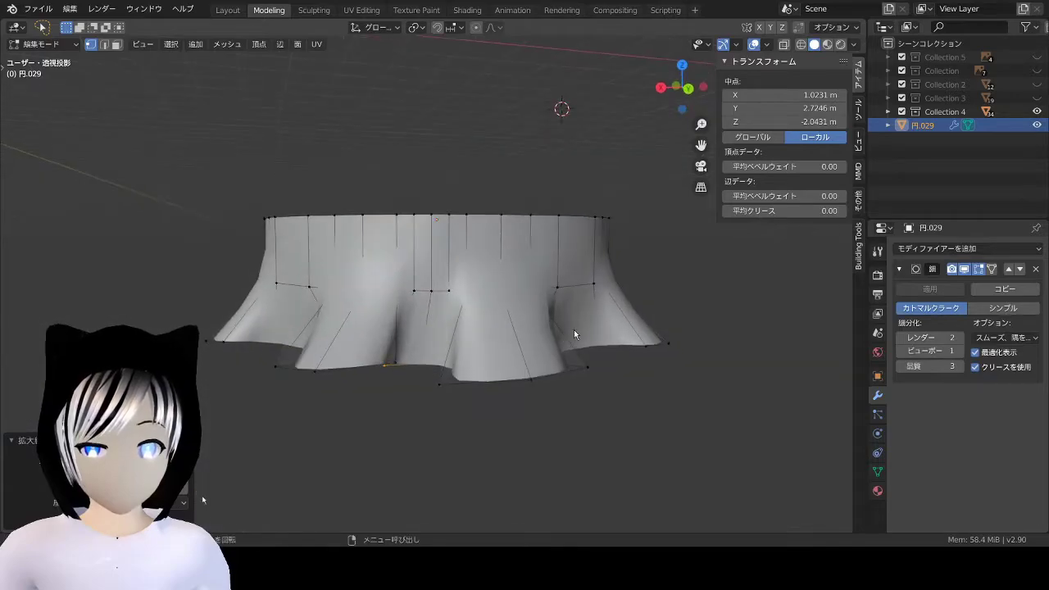
Step: Inspect the ruffled skirt from above and the side, then select a vertical edge loop through one ruffle
scroll(621, 265, down, 2)
mouse_move(636, 218)
middle_down()
mouse_move(571, 328)
mouse_move(555, 236)
mouse_move(596, 322)
middle_up()
scroll(540, 301, up, 2)
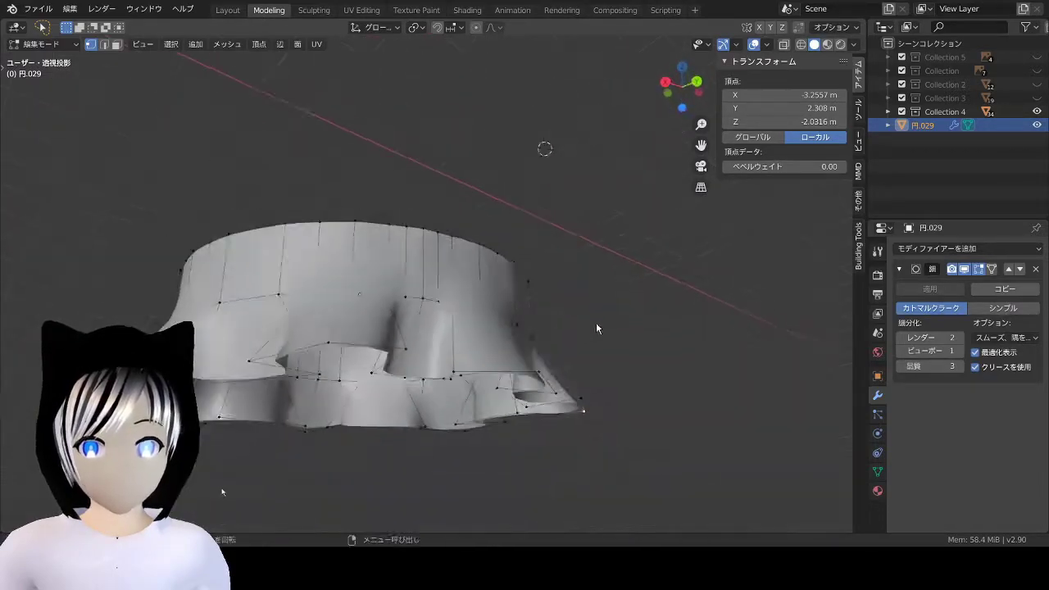
scroll(573, 327, down, 3)
mouse_move(499, 335)
middle_down()
mouse_move(562, 289)
mouse_move(483, 330)
middle_up()
scroll(508, 321, up, 3)
mouse_move(532, 415)
middle_down()
mouse_move(525, 462)
mouse_move(544, 347)
mouse_move(576, 379)
middle_up()
scroll(524, 461, down, 3)
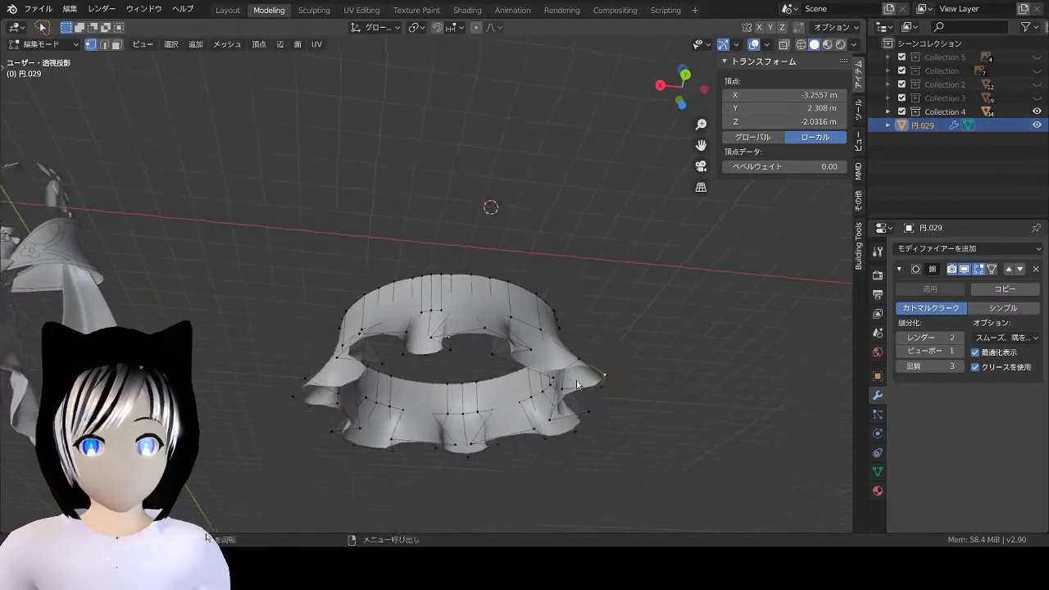
scroll(391, 337, up, 3)
middle_drag(391, 336, 628, 372)
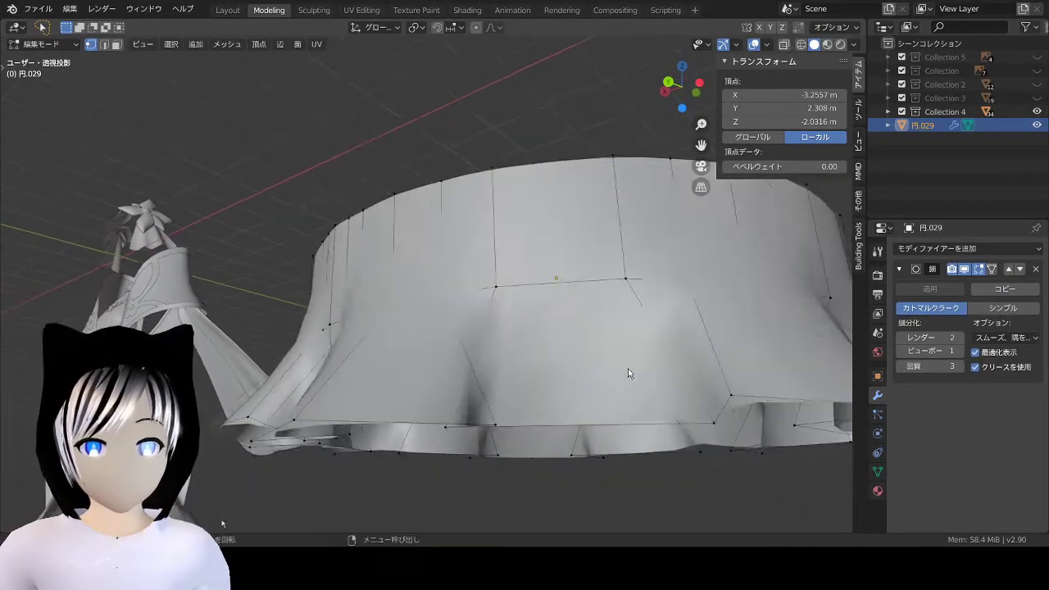
middle_drag(553, 411, 489, 363)
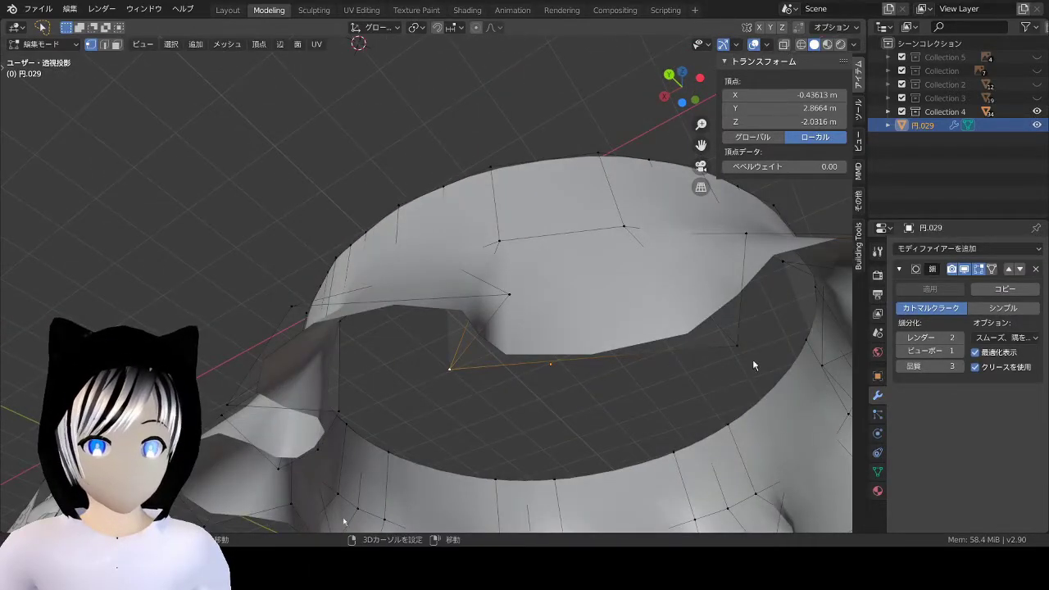
alt+click(591, 321)
mouse_move(595, 369)
middle_down()
mouse_move(577, 386)
mouse_move(583, 405)
mouse_move(578, 286)
middle_up()
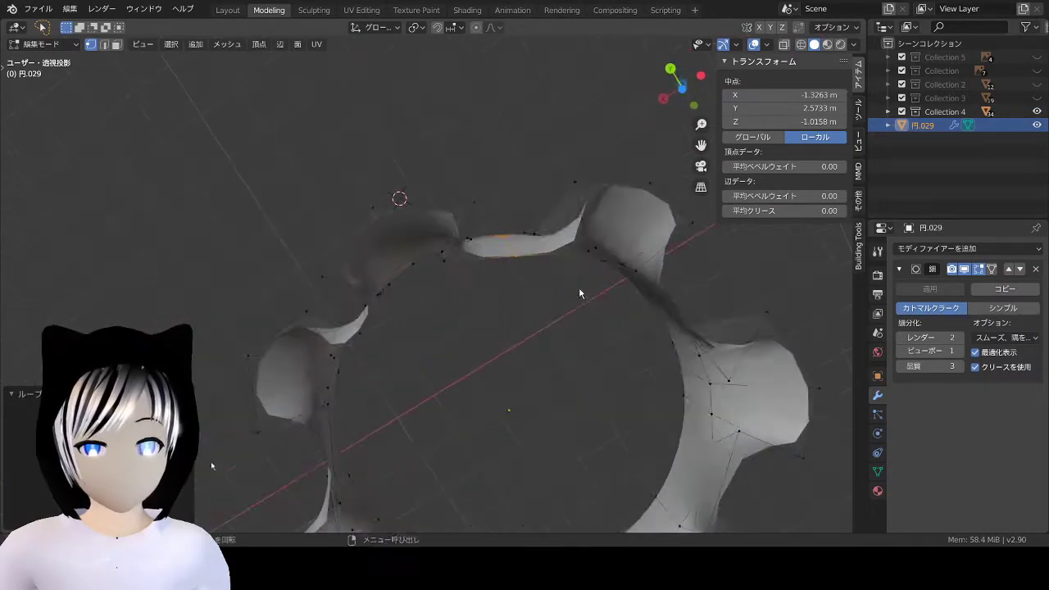
Step: Pull a single hem vertex downward and shift another to flare its ruffle
click(523, 258)
key(g)
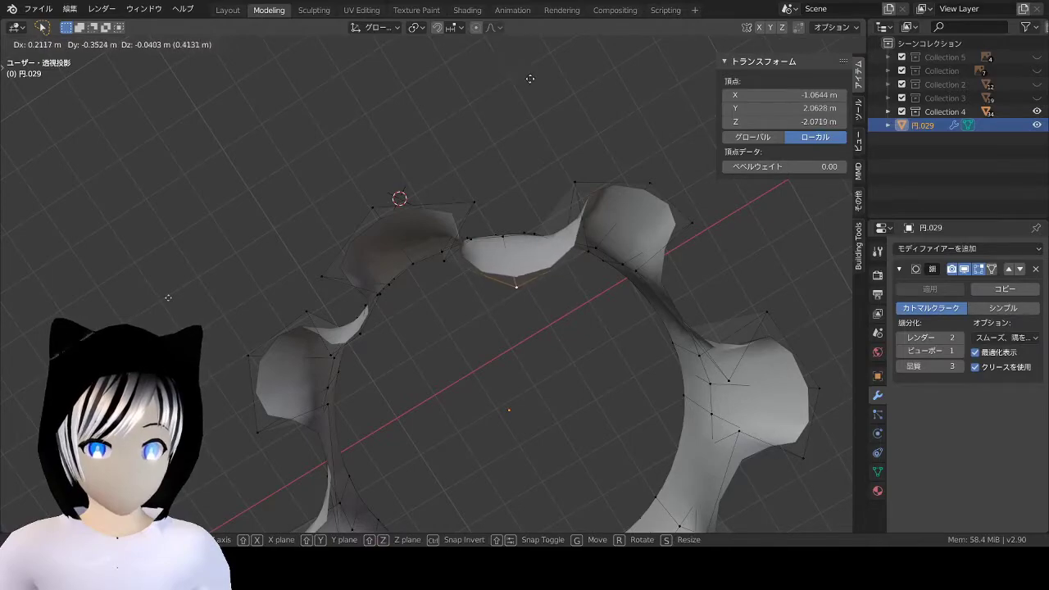
mouse_move(499, 246)
middle_down()
mouse_move(482, 387)
mouse_move(439, 392)
mouse_move(458, 334)
middle_up()
click(694, 154)
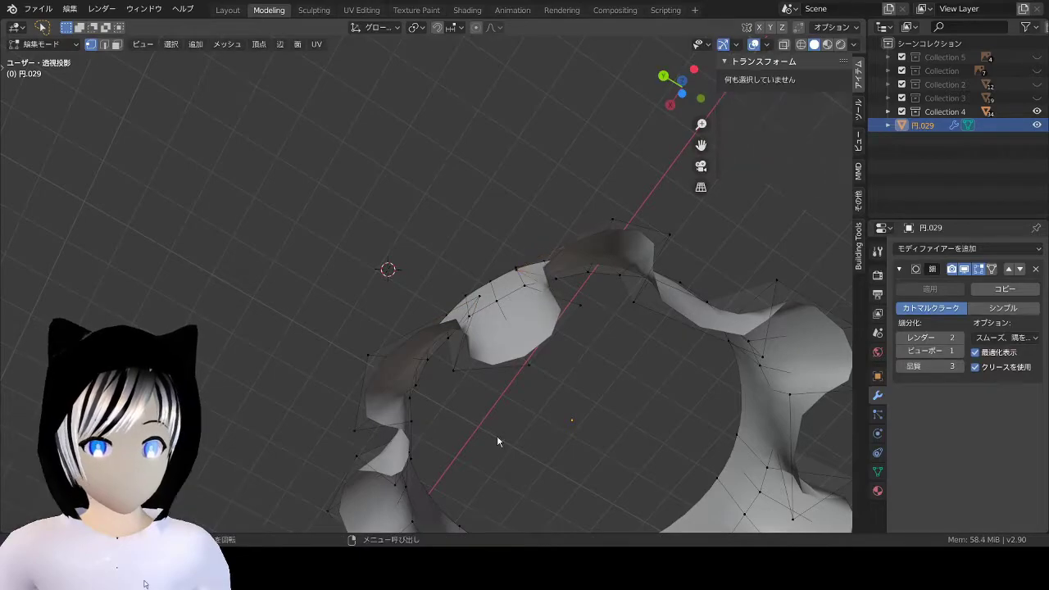
mouse_move(515, 362)
middle_down()
mouse_move(471, 369)
mouse_move(475, 255)
middle_up()
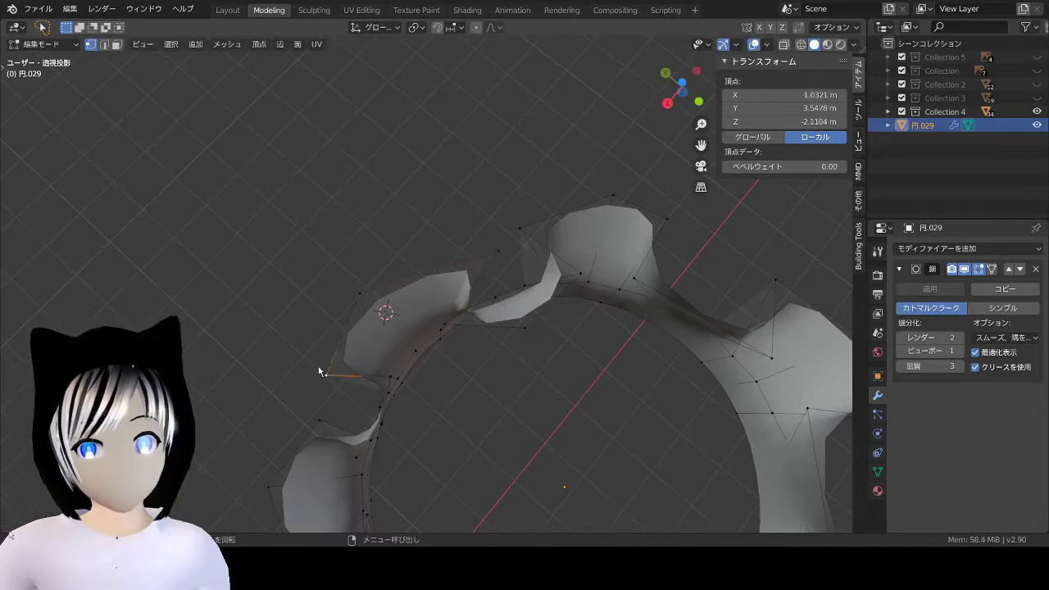
click(227, 361)
mouse_move(540, 285)
middle_down()
mouse_move(564, 412)
mouse_move(505, 350)
mouse_move(519, 323)
mouse_move(470, 308)
middle_up()
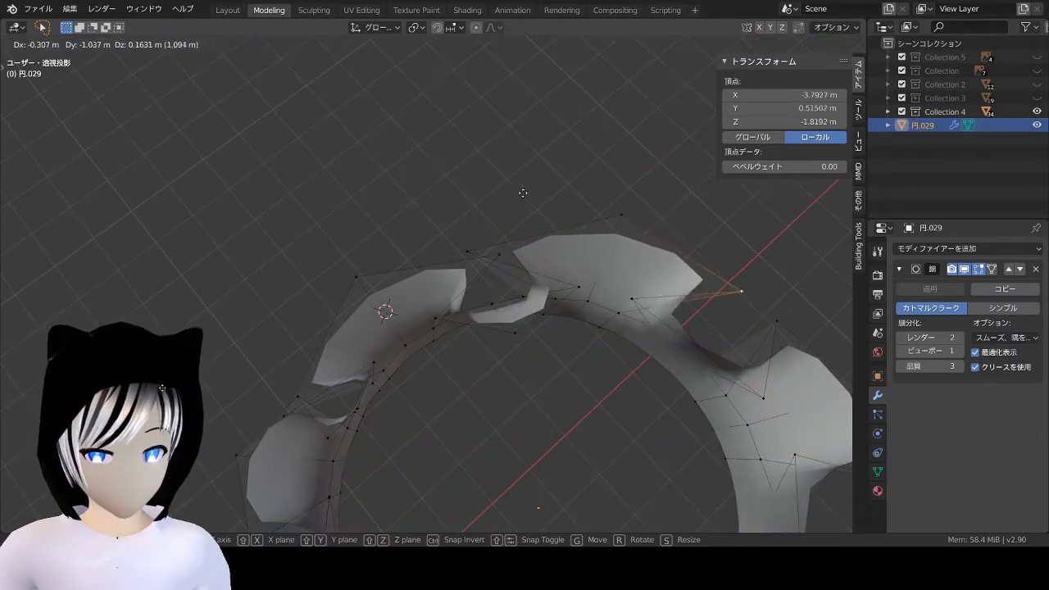
scroll(500, 132, down, 5)
mouse_move(499, 132)
middle_down()
mouse_move(551, 320)
mouse_move(543, 336)
middle_up()
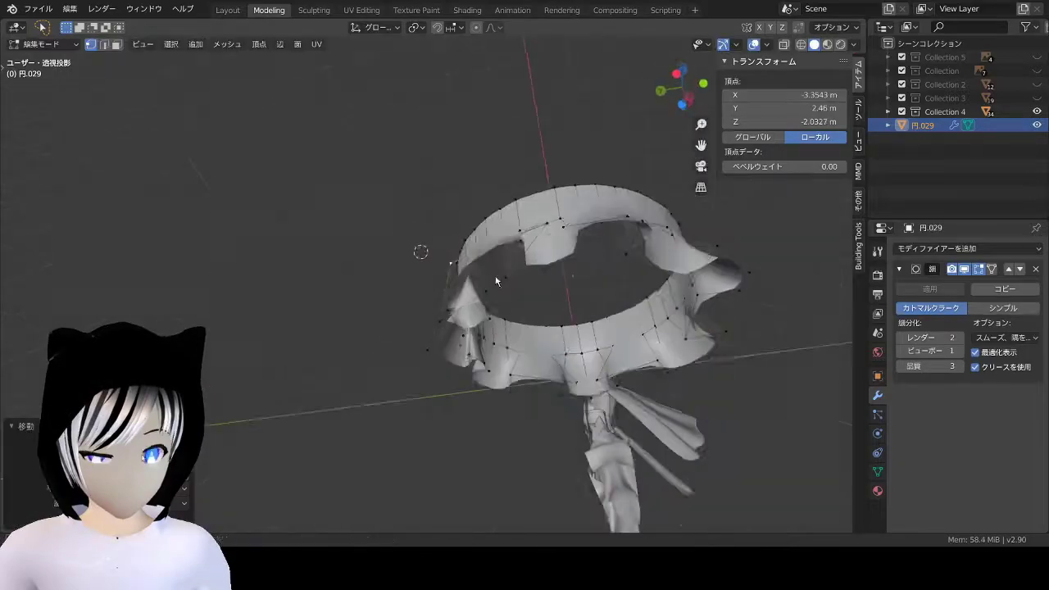
scroll(542, 336, up, 5)
drag(542, 336, 549, 311)
mouse_move(549, 311)
middle_down()
mouse_move(569, 213)
mouse_move(537, 195)
mouse_move(526, 204)
middle_up()
click(574, 281)
Step: Push several more hem vertices in and out for uneven ruffles, then deselect everything
key(g)
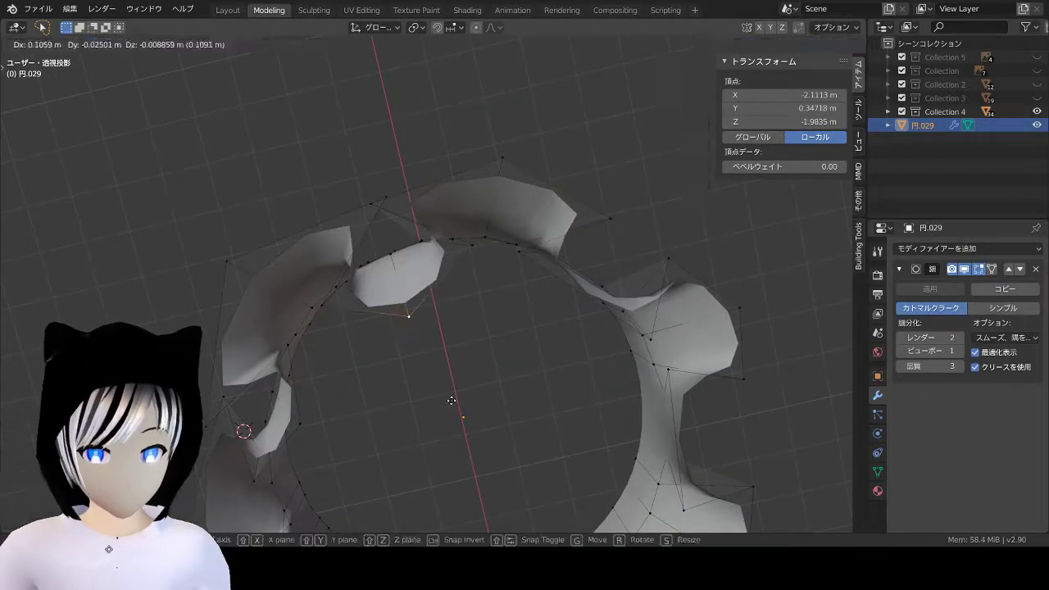
click(552, 296)
middle_drag(552, 296, 524, 246)
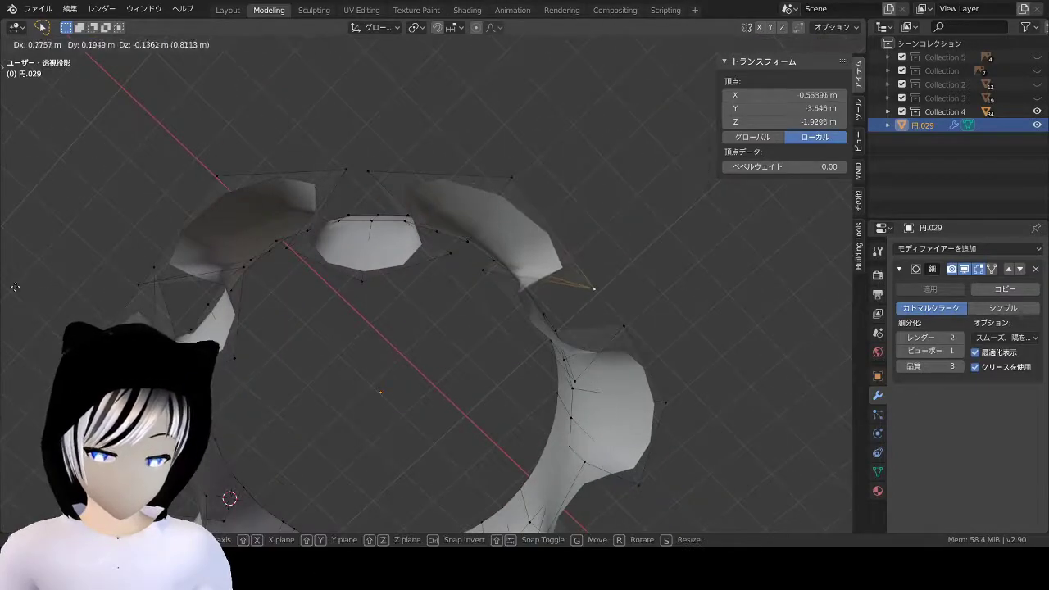
middle_drag(518, 40, 468, 269)
click(457, 317)
drag(639, 280, 643, 277)
mouse_move(643, 277)
middle_down()
mouse_move(532, 229)
mouse_move(607, 147)
mouse_move(629, 278)
mouse_move(514, 339)
middle_up()
click(506, 291)
middle_drag(506, 291, 484, 181)
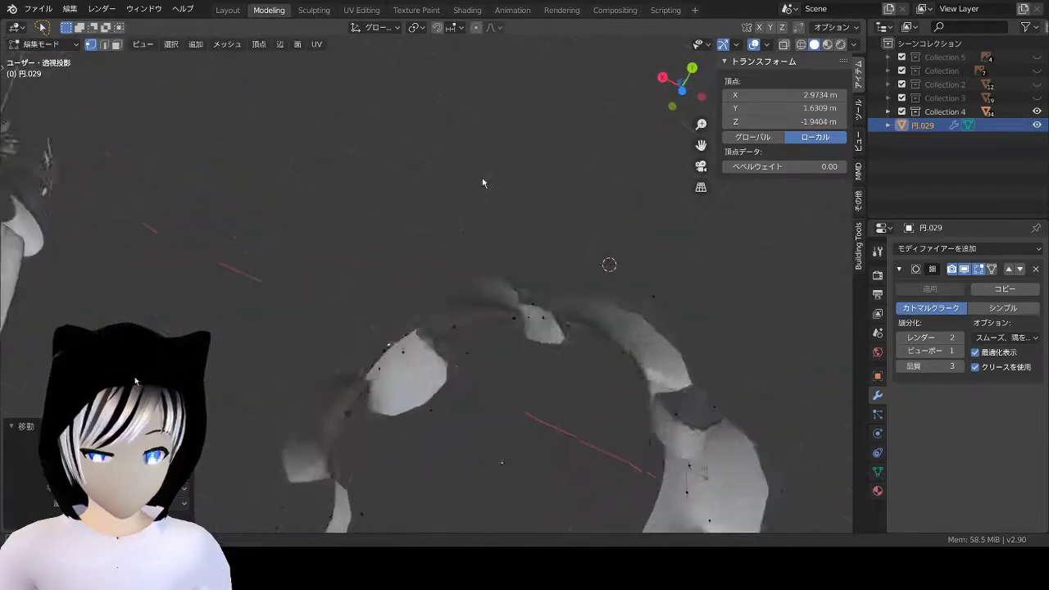
key(g)
scroll(568, 155, down, 2)
click(568, 154)
scroll(582, 370, down, 4)
mouse_move(582, 369)
middle_down()
mouse_move(539, 274)
mouse_move(527, 180)
mouse_move(414, 194)
mouse_move(487, 197)
mouse_move(466, 183)
mouse_move(604, 311)
mouse_move(299, 336)
middle_up()
Step: In side orthographic view, lasso-select all the bottom-edge vertices of the skirt
click(693, 90)
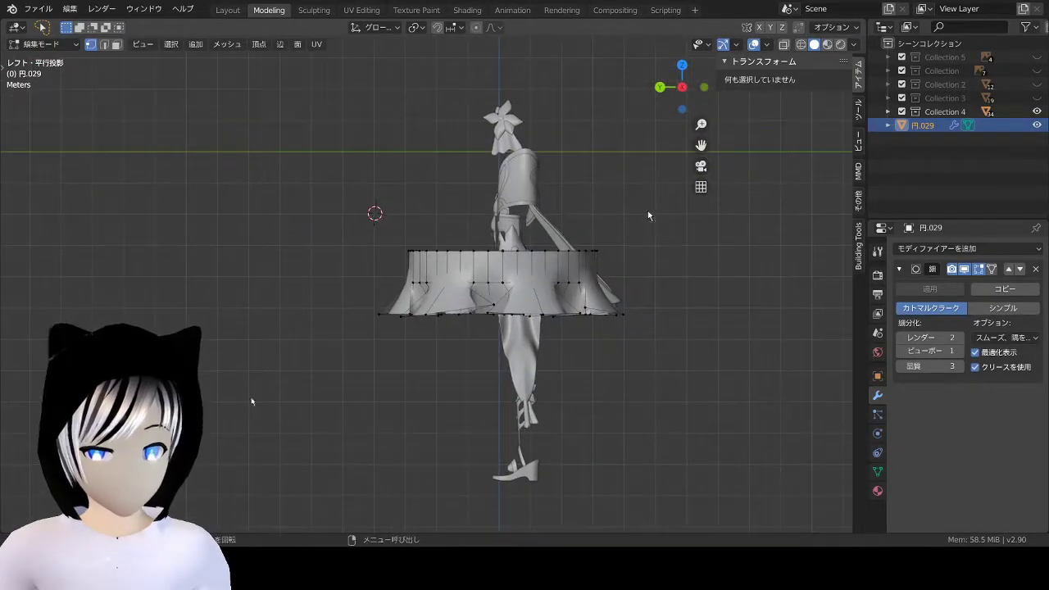
mouse_move(497, 326)
middle_down()
mouse_move(527, 331)
mouse_move(312, 320)
middle_up()
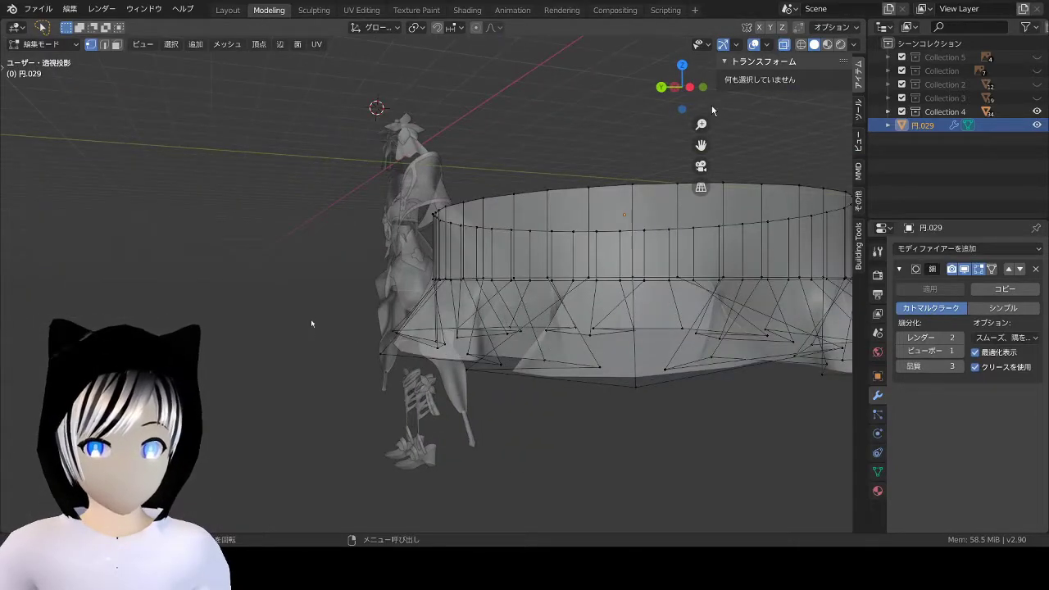
scroll(340, 316, down, 2)
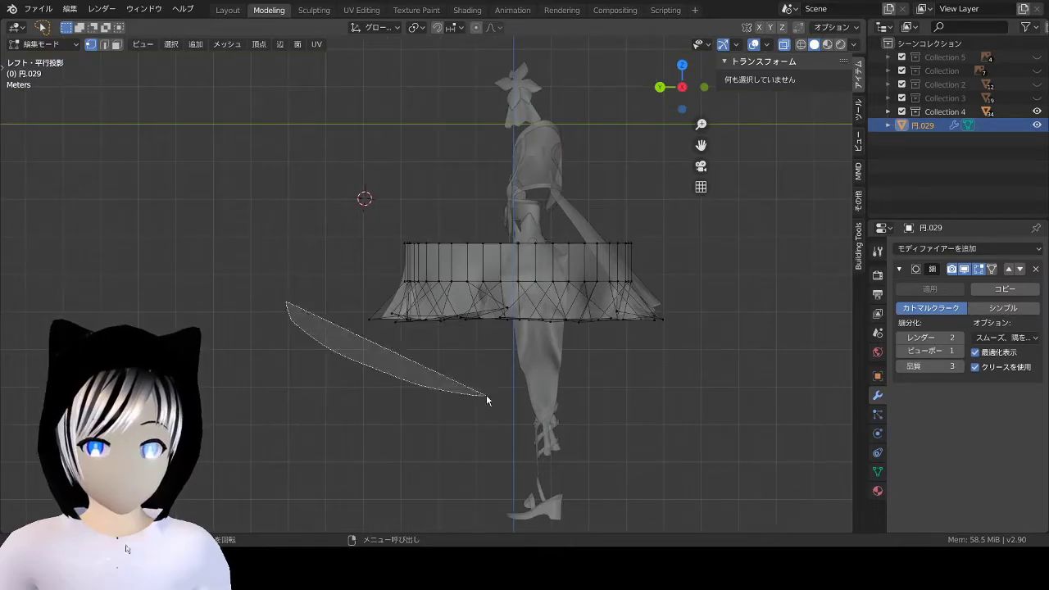
drag(486, 394, 784, 292)
mouse_move(688, 297)
middle_down()
mouse_move(533, 308)
mouse_move(636, 305)
mouse_move(694, 370)
mouse_move(694, 433)
mouse_move(627, 407)
mouse_move(547, 320)
middle_up()
click(679, 88)
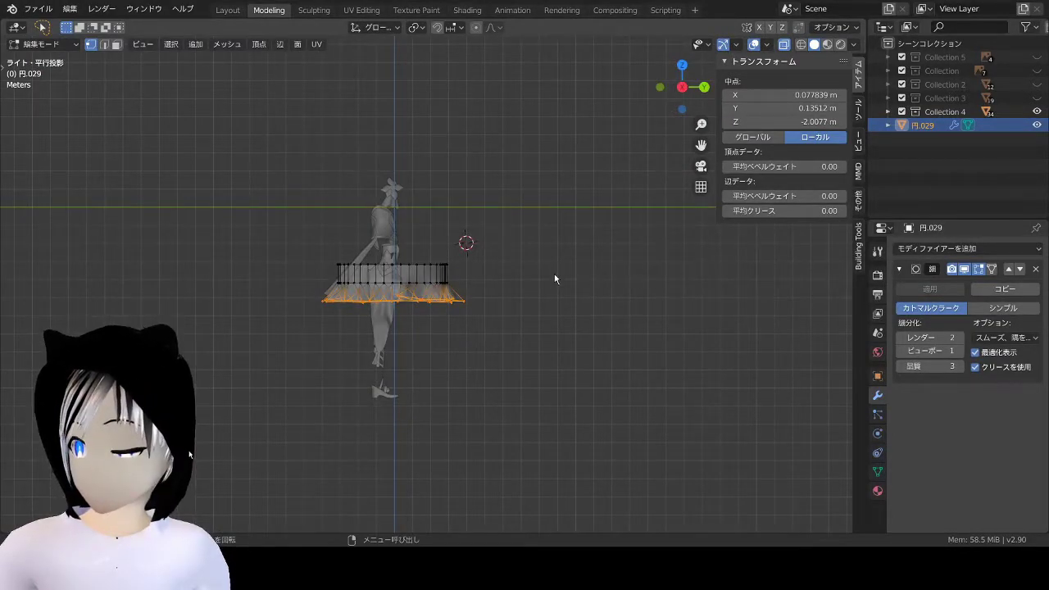
Step: Scale the selected hem vertices to 0 on Z to level the bottom edge, then deselect all
key(s)
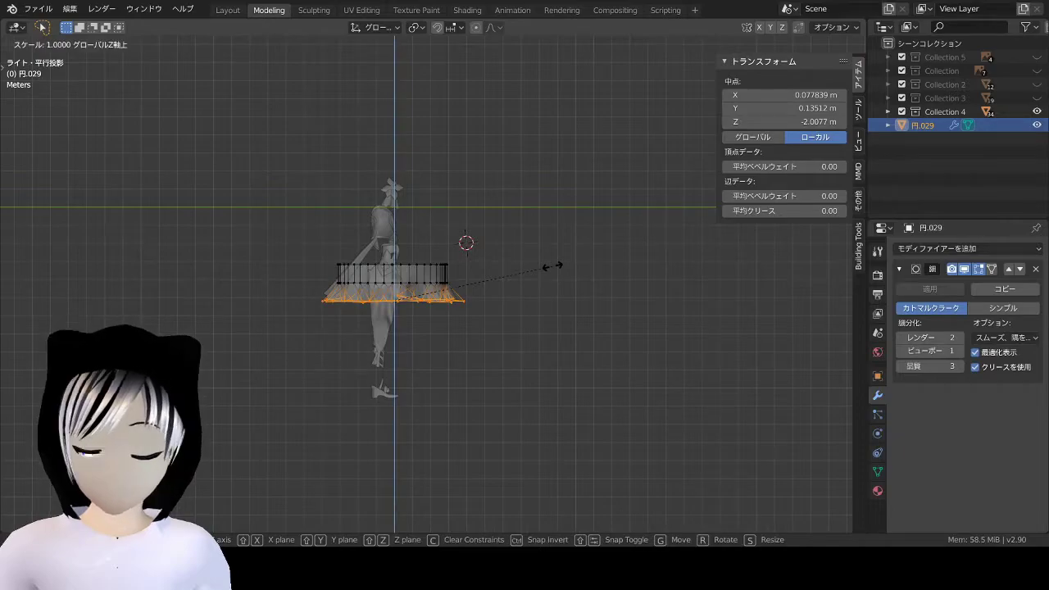
key(Return)
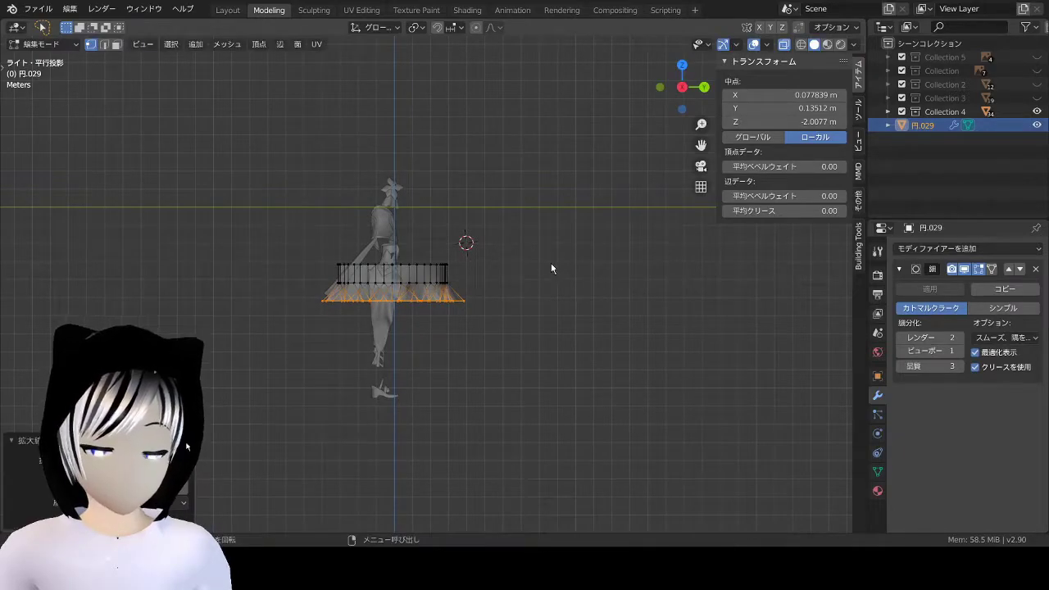
middle_drag(547, 263, 513, 309)
key(alt+a)
Step: Orbit around the flattened ring to view it together with the figure
mouse_move(604, 335)
middle_down()
mouse_move(394, 366)
mouse_move(418, 304)
mouse_move(520, 321)
mouse_move(230, 327)
middle_up()
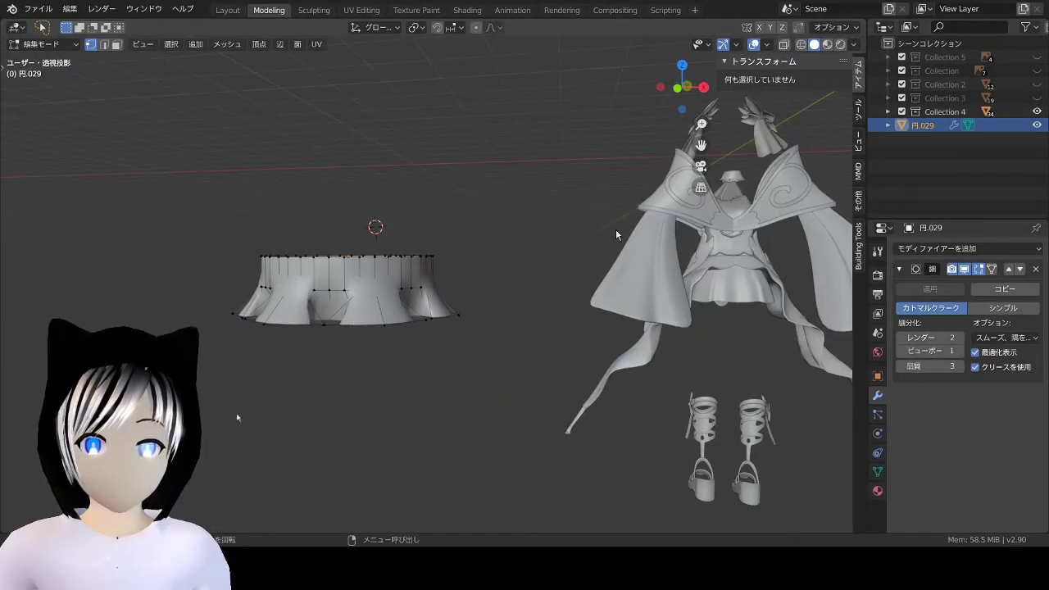
click(678, 100)
mouse_move(210, 322)
middle_down()
mouse_move(496, 357)
mouse_move(616, 344)
mouse_move(638, 258)
mouse_move(681, 289)
mouse_move(718, 354)
mouse_move(538, 335)
mouse_move(536, 345)
middle_up()
scroll(539, 334, down, 5)
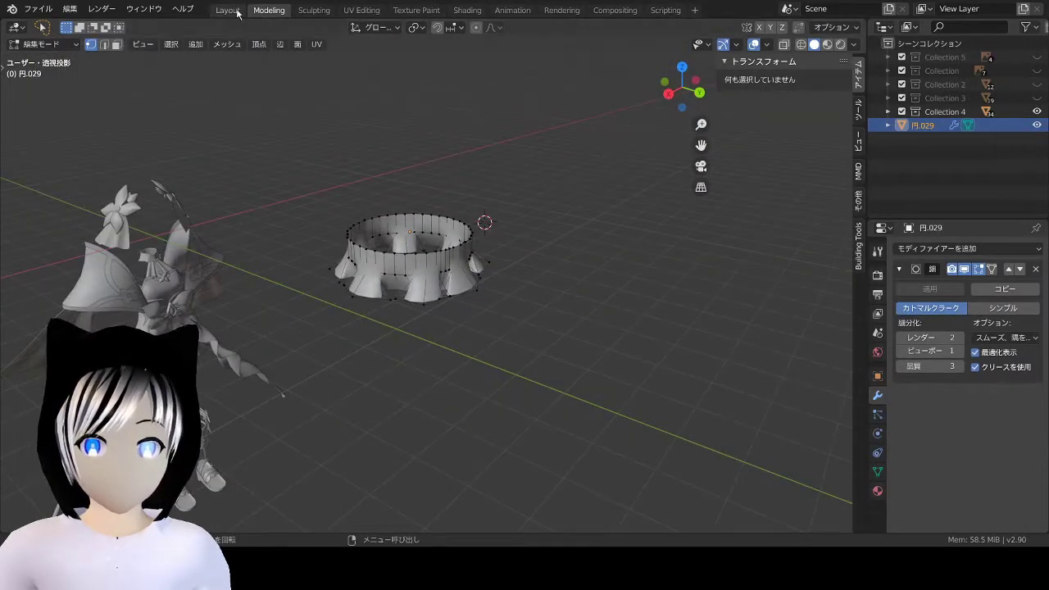
Step: In the Layout workspace, orbit around the ring and figure and show the Subdivision Surface modifier settings
click(237, 13)
scroll(590, 271, down, 3)
mouse_move(608, 364)
middle_down()
mouse_move(473, 388)
mouse_move(586, 360)
mouse_move(452, 240)
mouse_move(614, 398)
mouse_move(667, 422)
mouse_move(513, 363)
middle_up()
scroll(513, 363, up, 3)
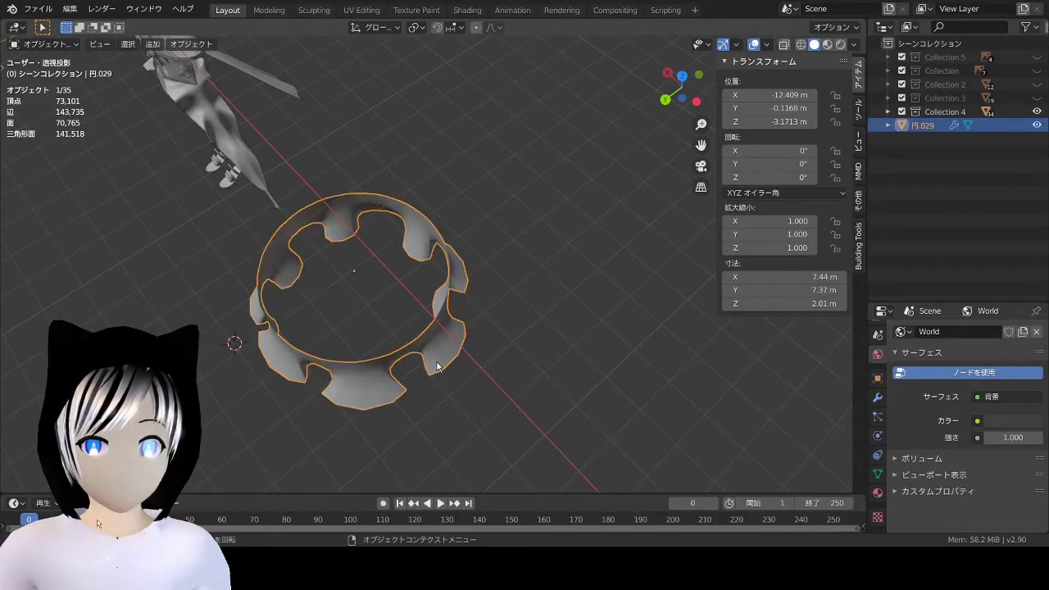
click(879, 401)
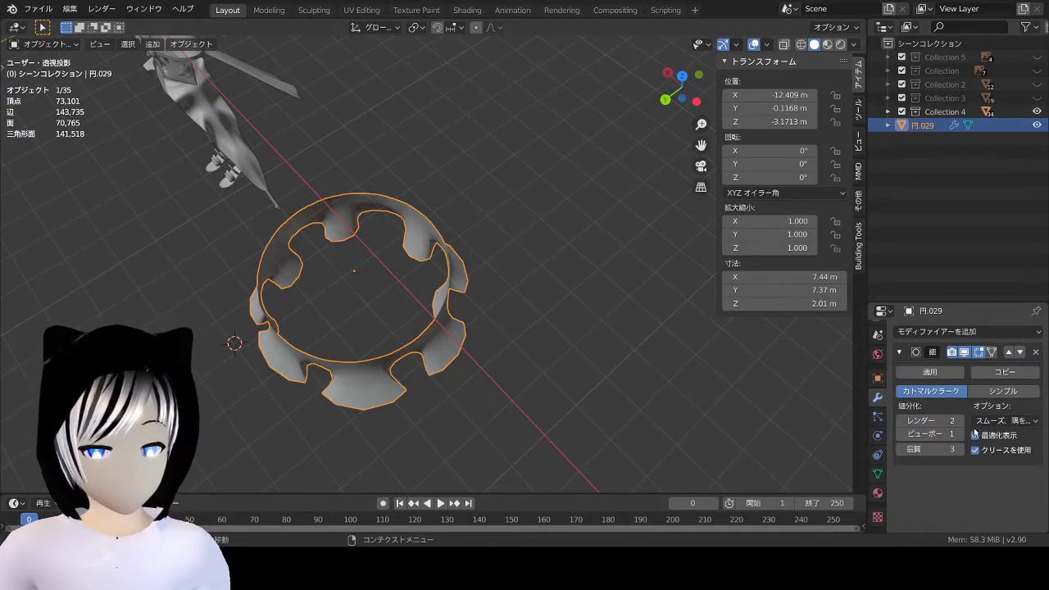
click(674, 375)
mouse_move(674, 375)
middle_down()
mouse_move(485, 269)
mouse_move(470, 202)
mouse_move(433, 237)
mouse_move(439, 146)
middle_up()
Step: Return to vertex editing, nudge one ruffled-edge vertex, and orbit in close to the hem
click(277, 12)
scroll(441, 240, up, 4)
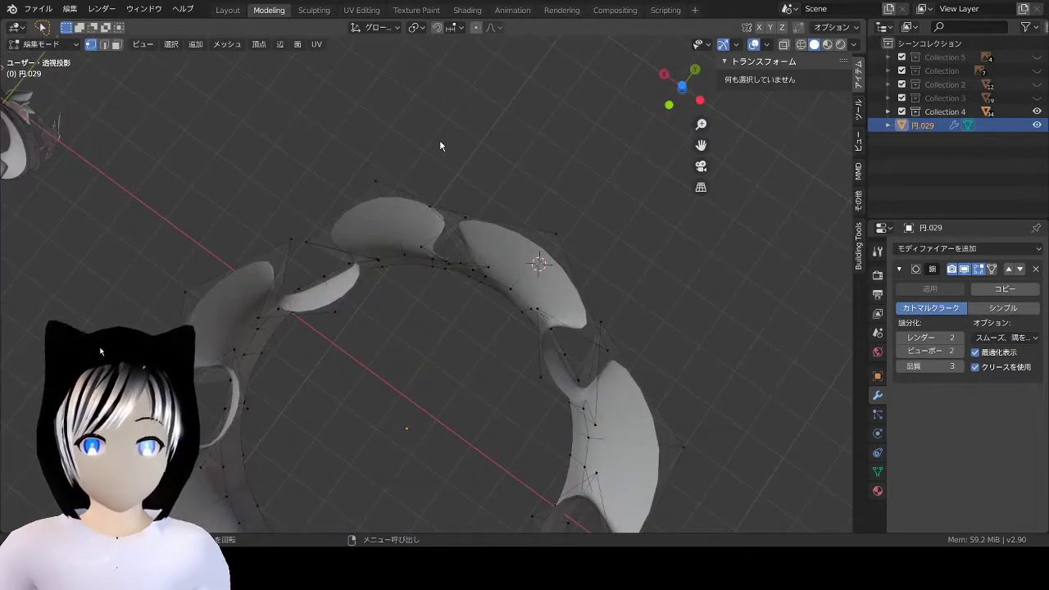
drag(464, 208, 443, 223)
middle_drag(442, 223, 345, 240)
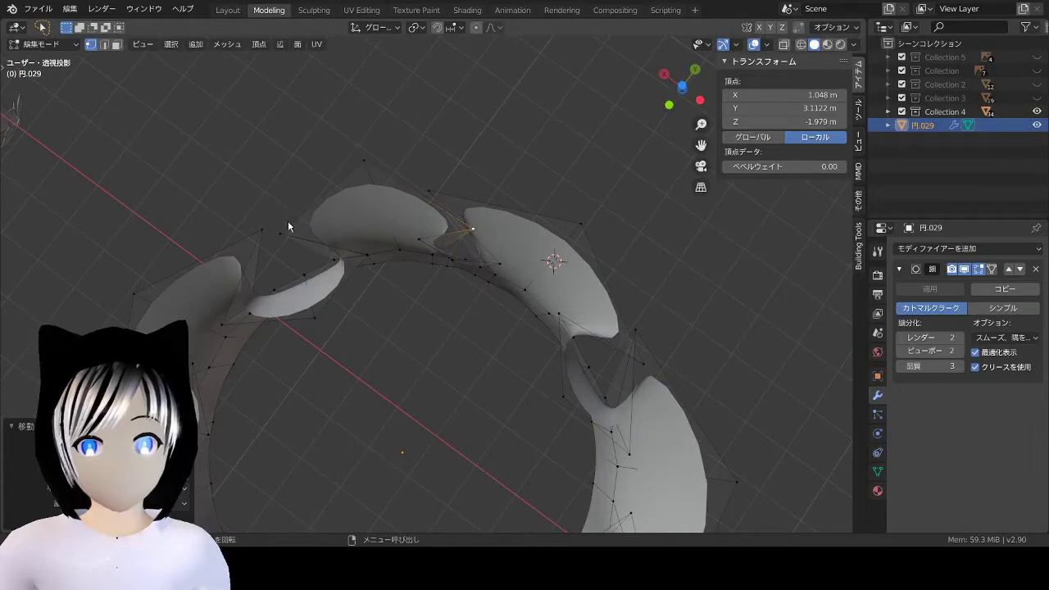
click(670, 338)
scroll(670, 338, down, 5)
mouse_move(670, 338)
middle_down()
mouse_move(616, 371)
mouse_move(749, 499)
mouse_move(520, 391)
mouse_move(531, 381)
mouse_move(527, 287)
mouse_move(493, 284)
mouse_move(558, 220)
mouse_move(464, 196)
middle_up()
scroll(465, 262, down, 3)
middle_drag(464, 263, 520, 342)
scroll(478, 258, up, 4)
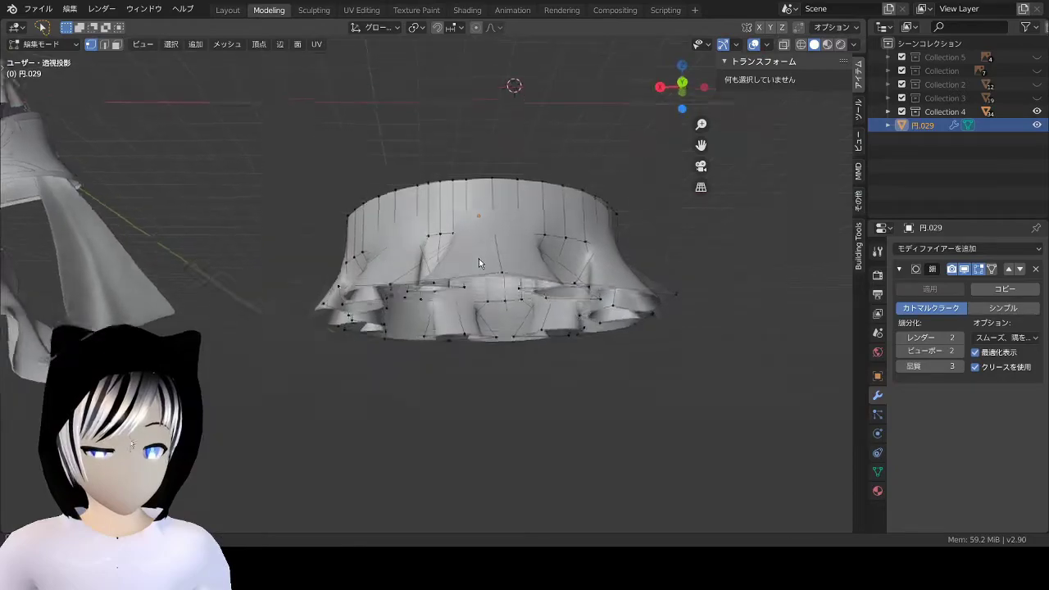
middle_drag(479, 262, 475, 267)
scroll(471, 267, up, 3)
Step: Select a hem vertex and move it outward to reshape the ruffle
click(549, 266)
scroll(425, 293, up, 4)
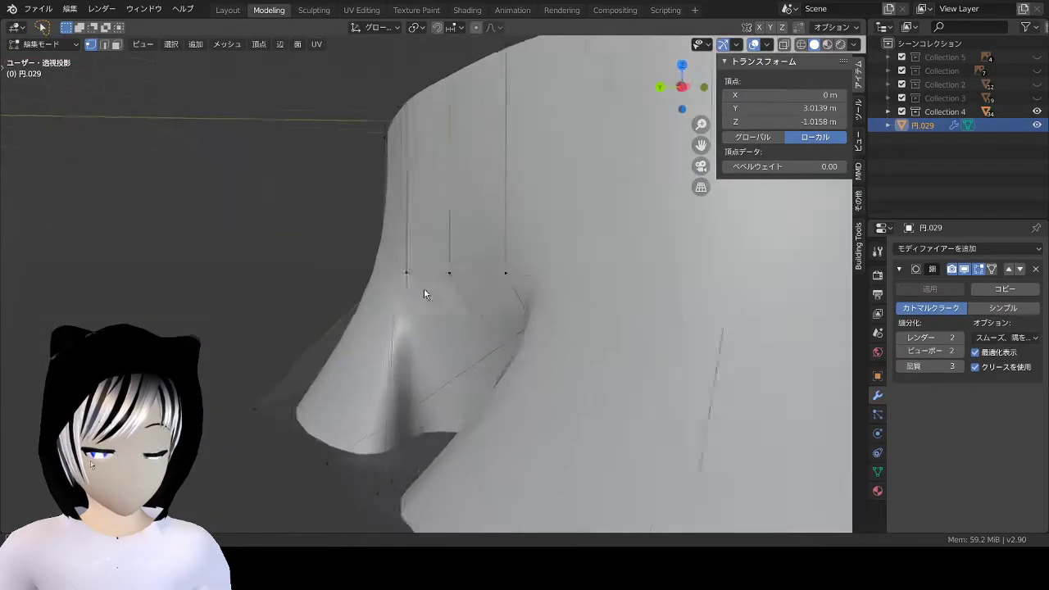
key(g)
click(270, 422)
scroll(296, 455, down, 5)
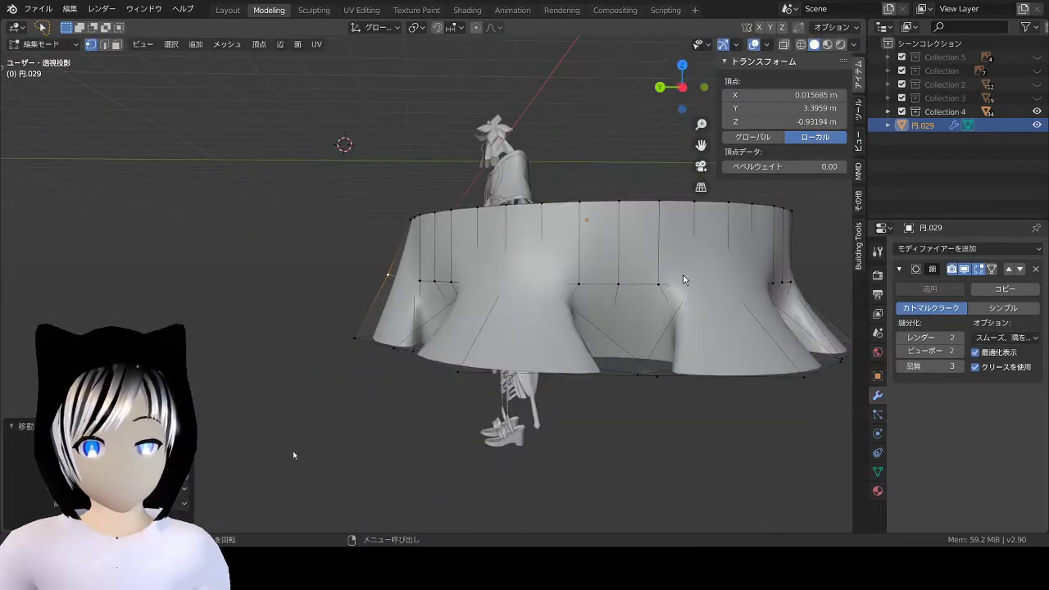
middle_drag(484, 288, 544, 286)
click(263, 280)
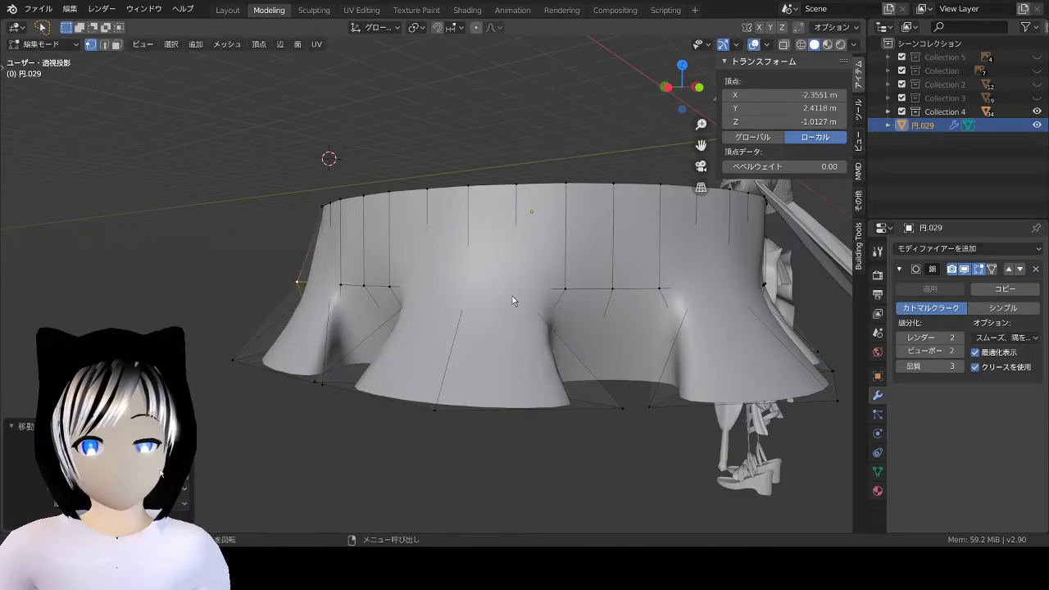
middle_drag(596, 332, 416, 335)
Step: Move another hem vertex, clear the selection, and orbit out to see the whole skirt
key(g)
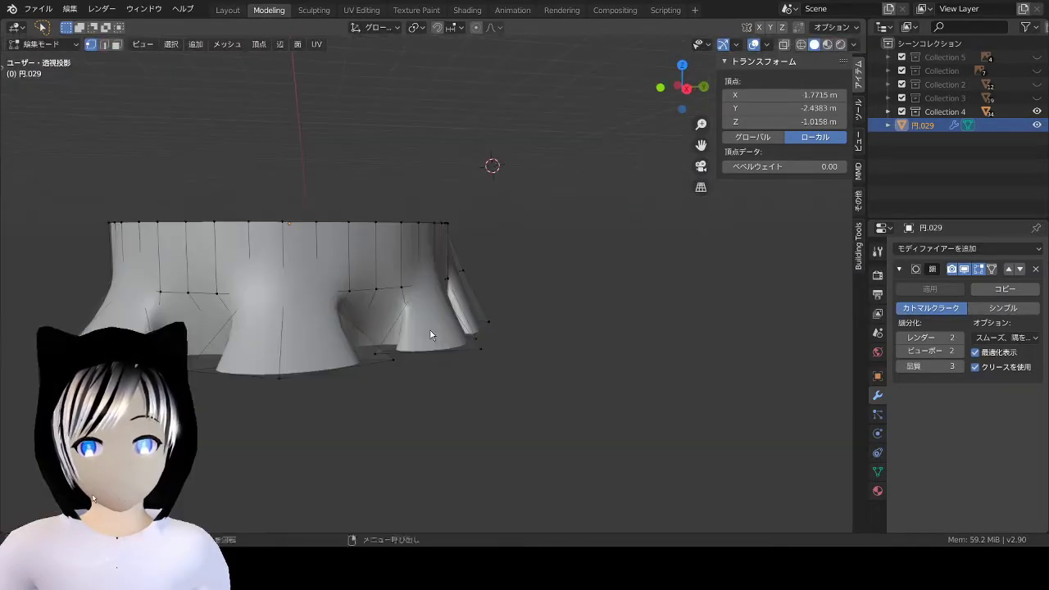
key(alt+a)
middle_drag(253, 346, 531, 316)
scroll(656, 316, down, 4)
scroll(568, 295, up, 5)
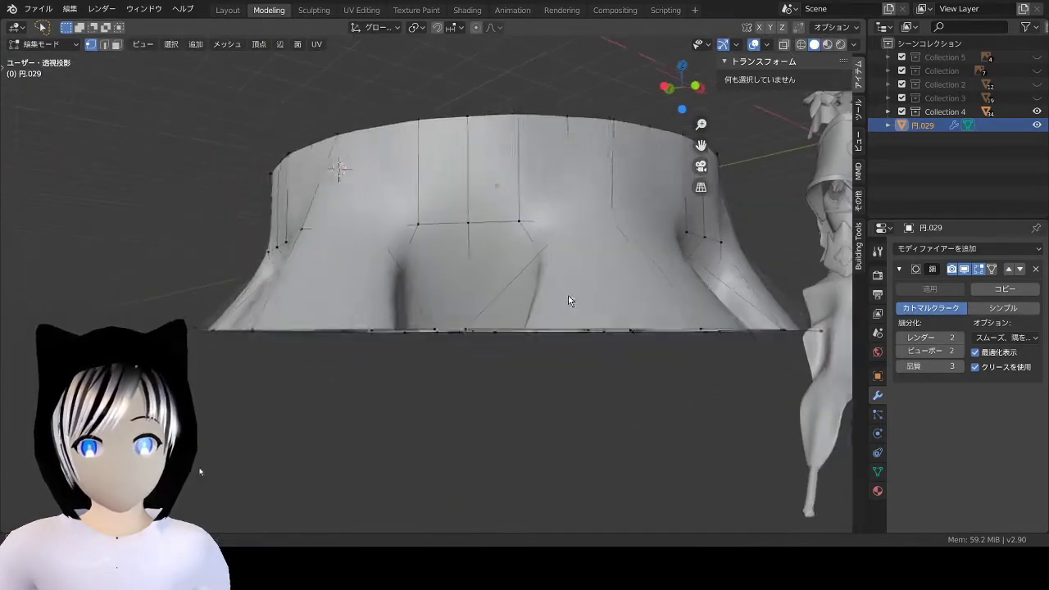
scroll(572, 293, up, 2)
Step: Pull a vertex on the skirt's flare to deepen a ruffle
drag(637, 206, 646, 205)
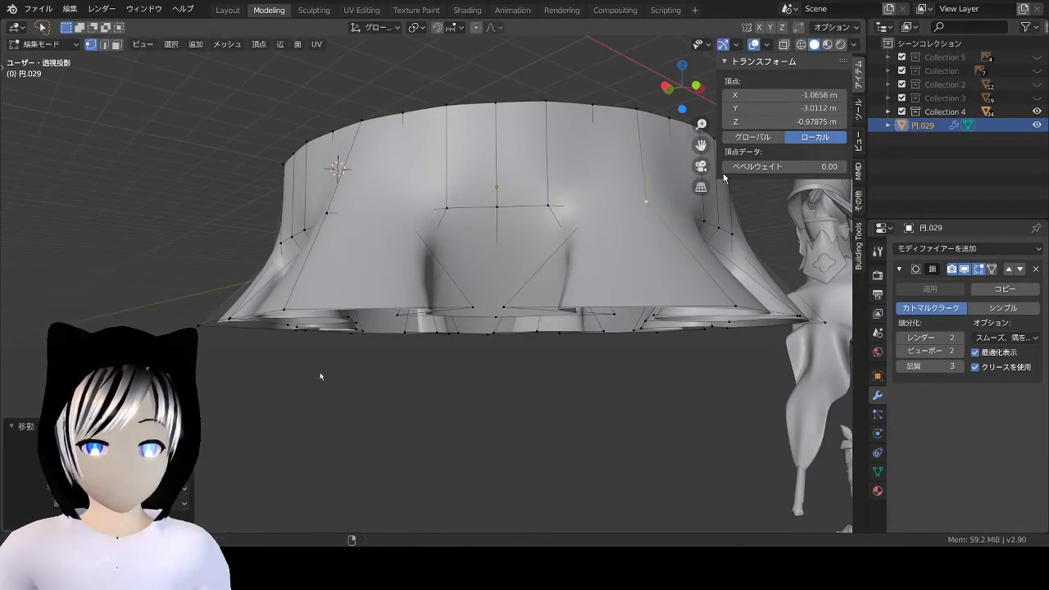
drag(548, 206, 685, 88)
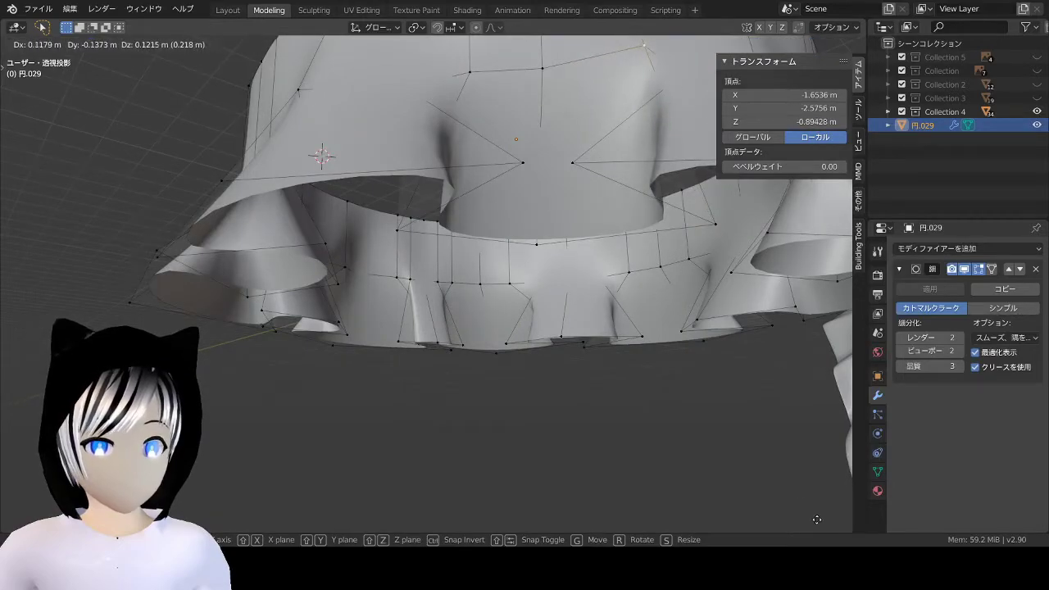
drag(817, 519, 817, 519)
scroll(555, 391, down, 5)
middle_drag(556, 391, 491, 357)
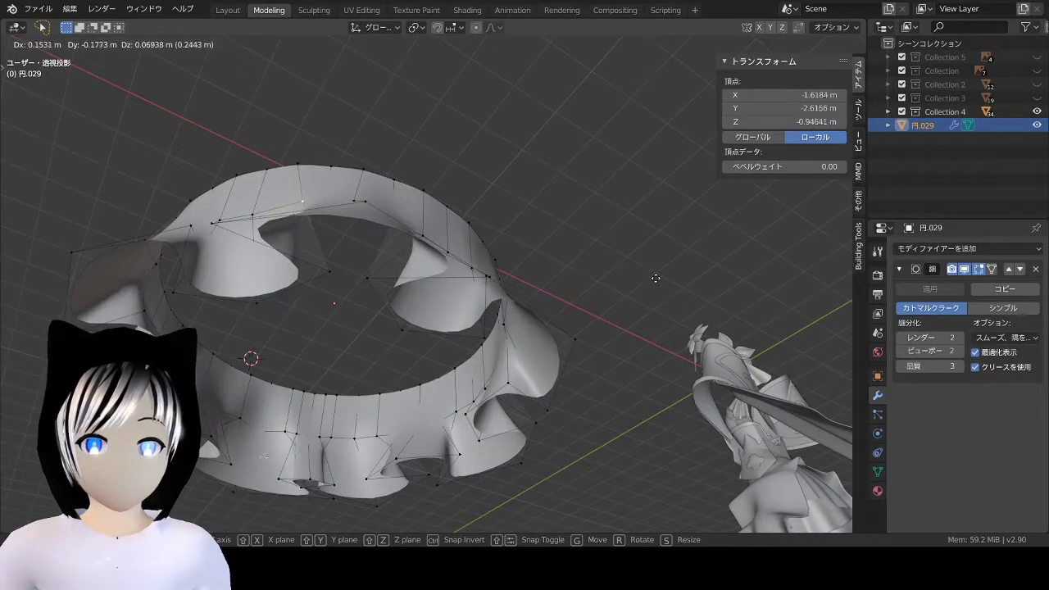
middle_drag(386, 277, 426, 296)
Step: Move another hem vertex twice to carve a deeper fold, then deselect all vertices
key(g)
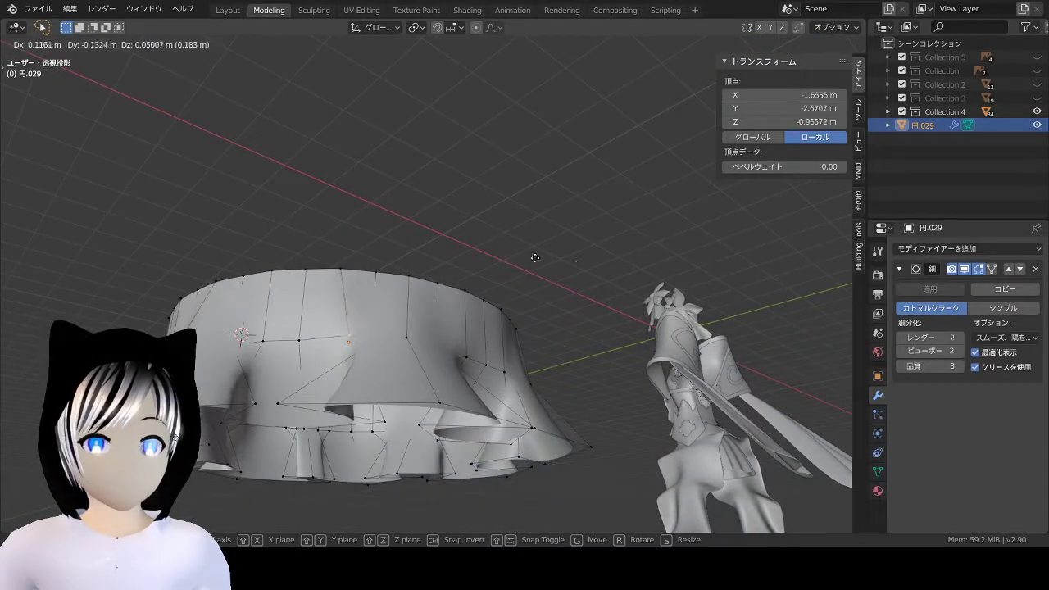
click(366, 332)
middle_drag(366, 331, 246, 270)
key(g)
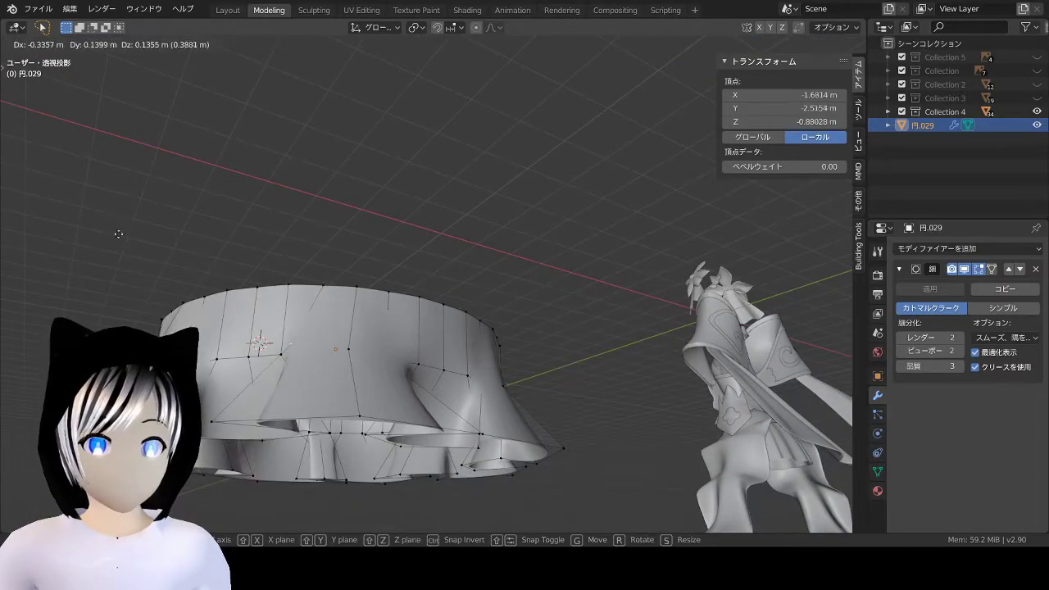
click(114, 237)
middle_drag(114, 238, 364, 348)
scroll(516, 383, down, 3)
click(516, 383)
mouse_move(516, 382)
middle_down()
mouse_move(508, 417)
mouse_move(690, 420)
middle_up()
scroll(578, 421, down, 3)
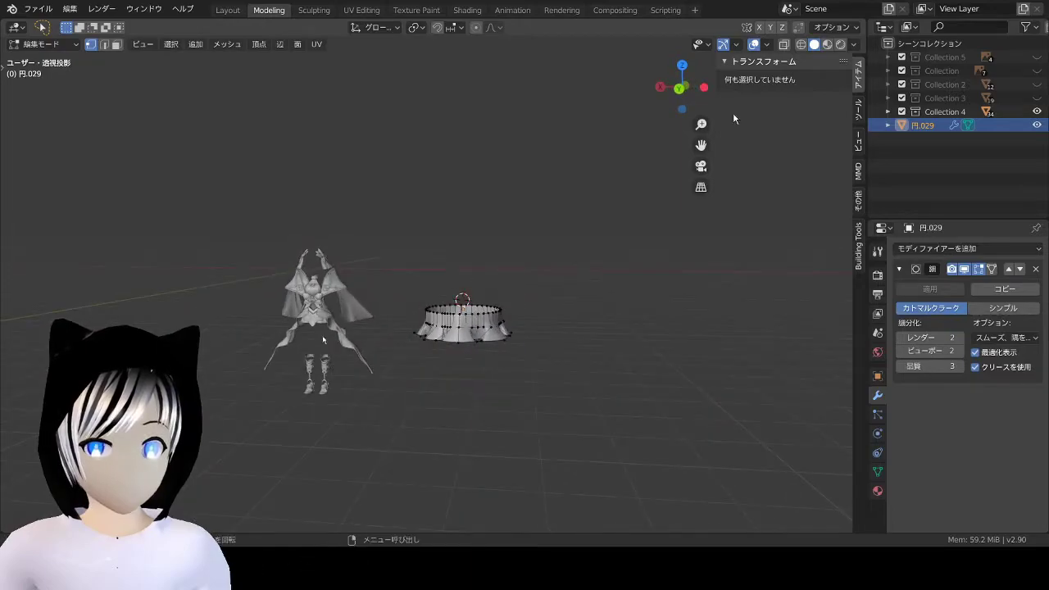
Step: Switch to Back Orthographic view and zoom in and out on the skirt beside the figure
click(672, 88)
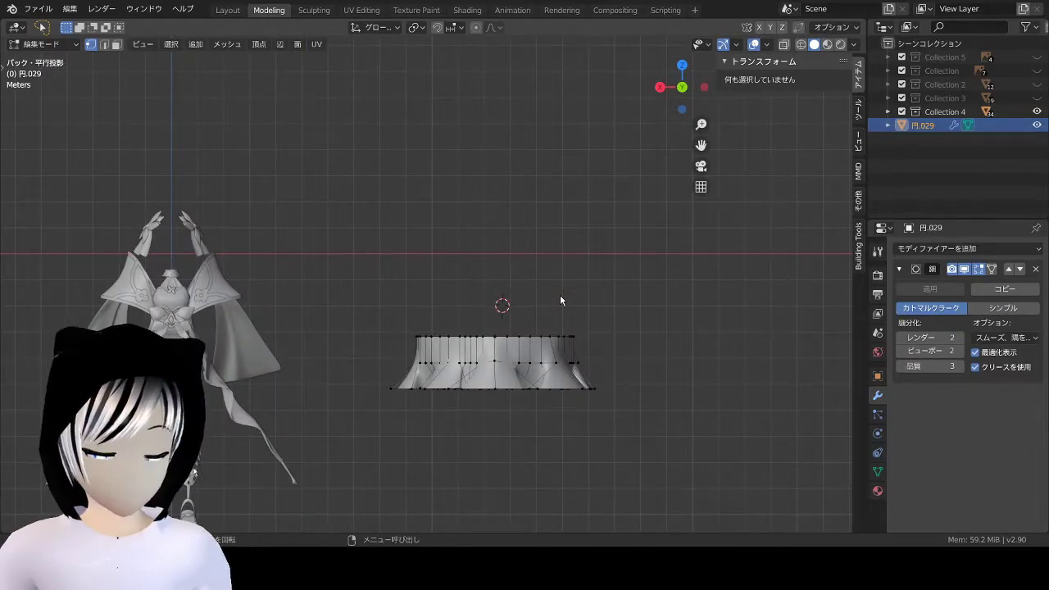
scroll(560, 300, down, 1)
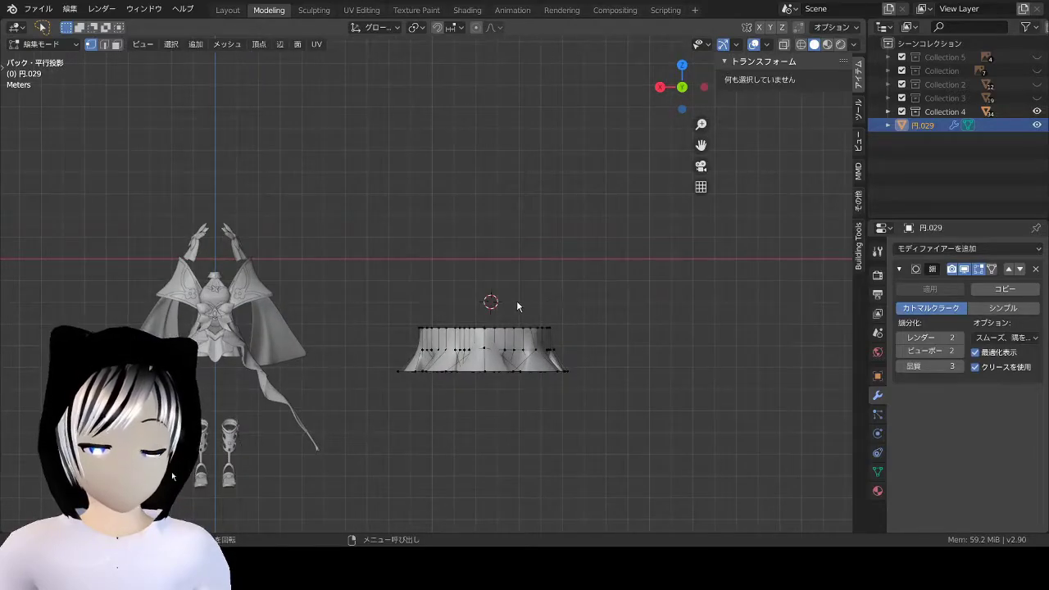
scroll(574, 271, down, 1)
scroll(420, 266, up, 3)
scroll(618, 257, down, 2)
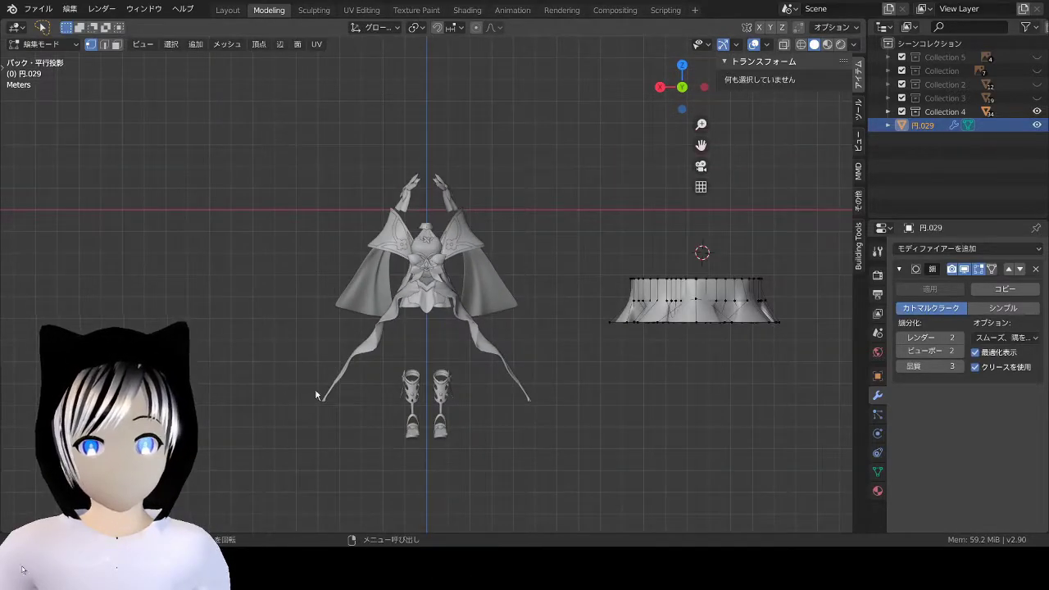
scroll(436, 274, up, 2)
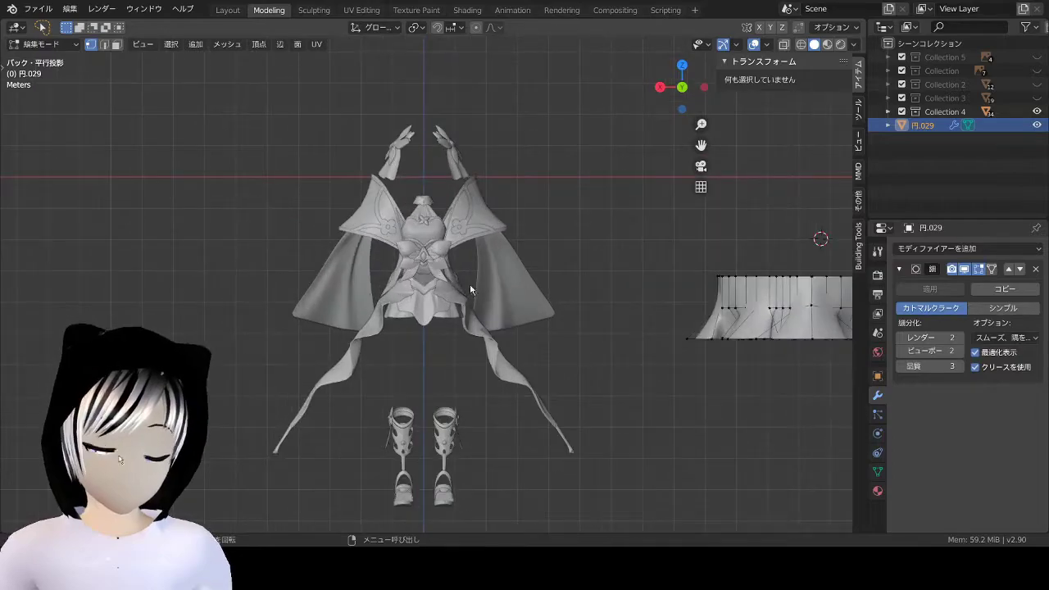
scroll(562, 467, down, 1)
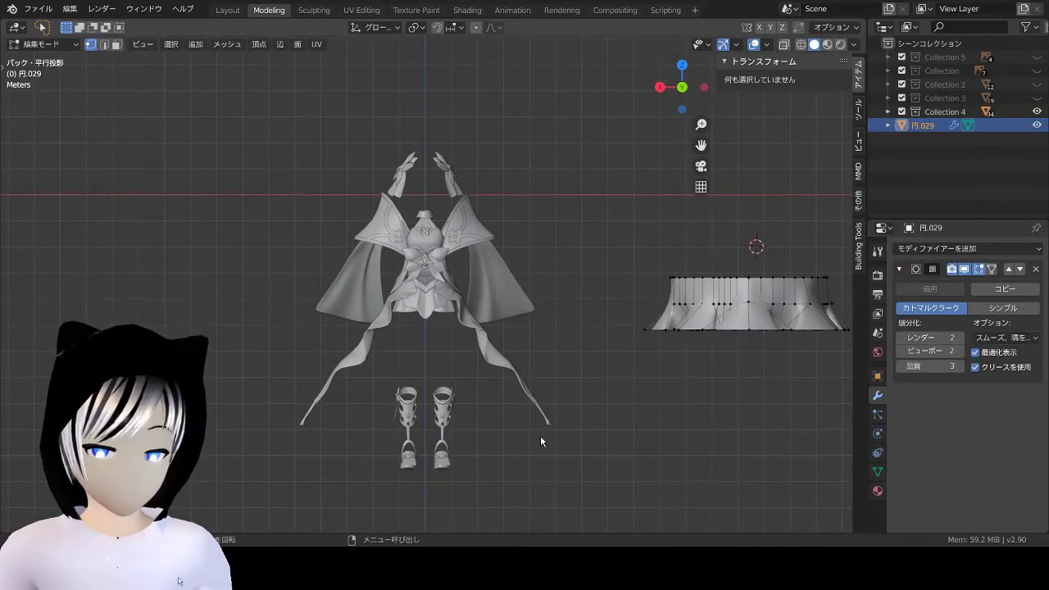
scroll(540, 441, down, 1)
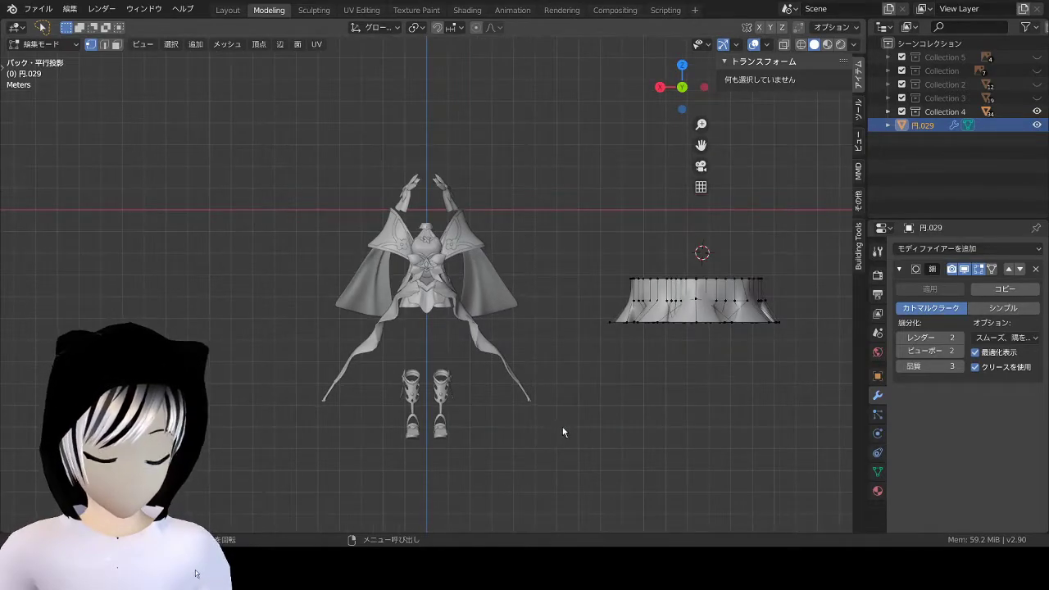
scroll(576, 428, up, 1)
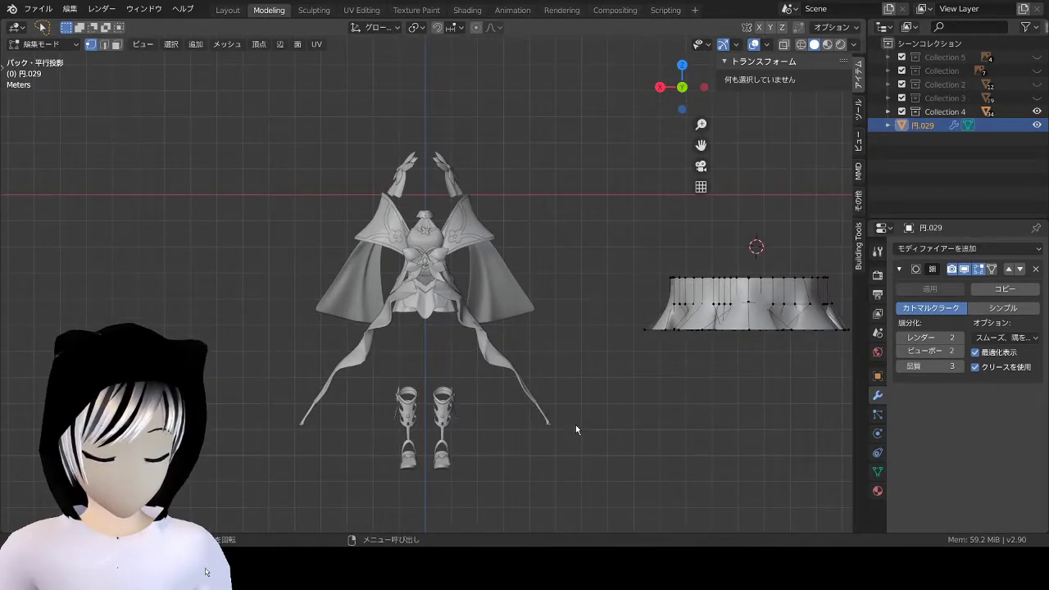
scroll(575, 428, down, 1)
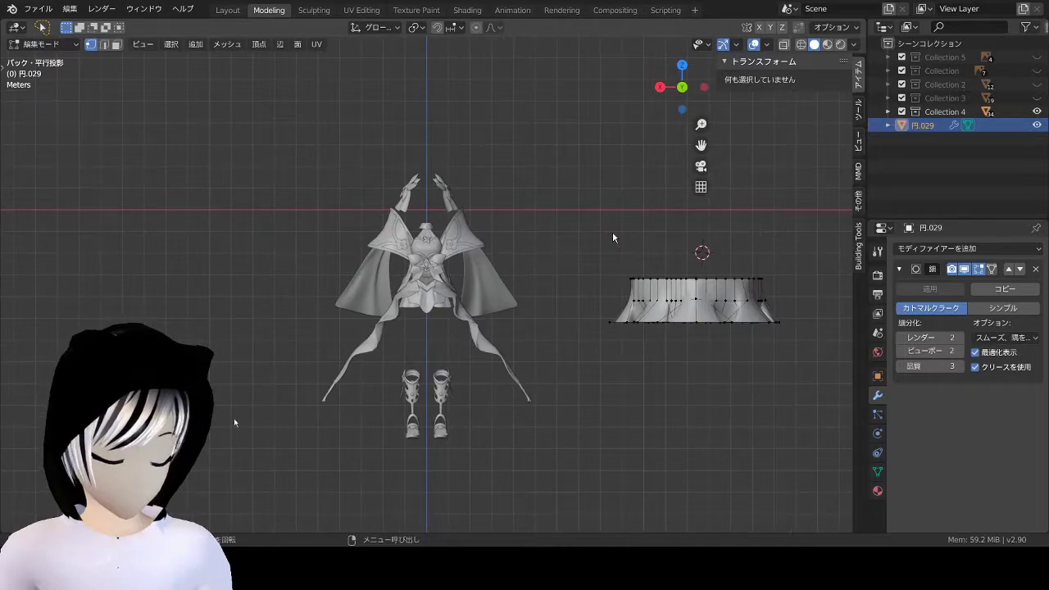
scroll(602, 244, up, 1)
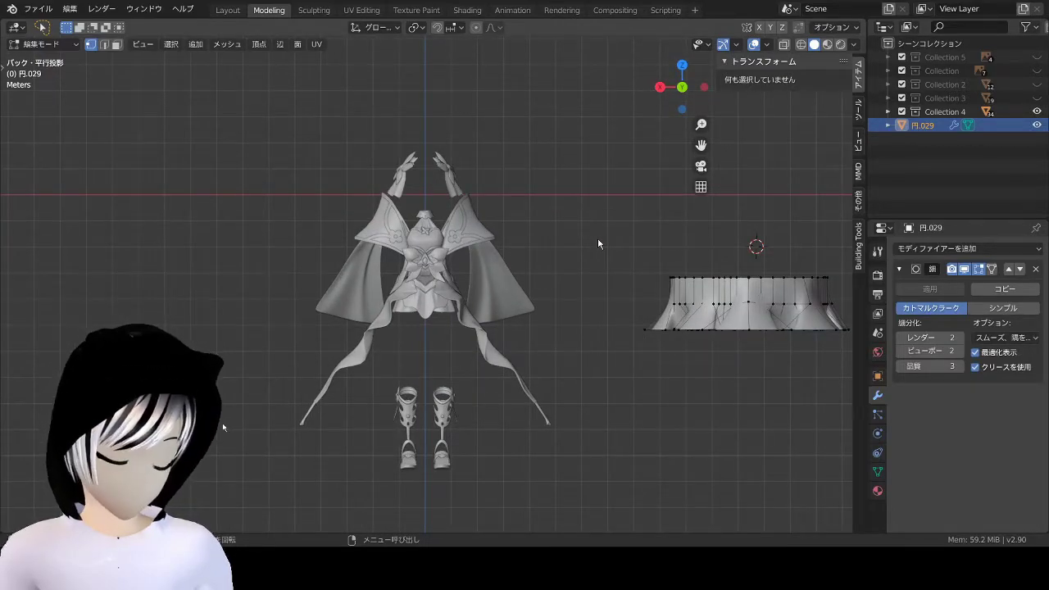
scroll(598, 243, down, 1)
scroll(598, 243, up, 1)
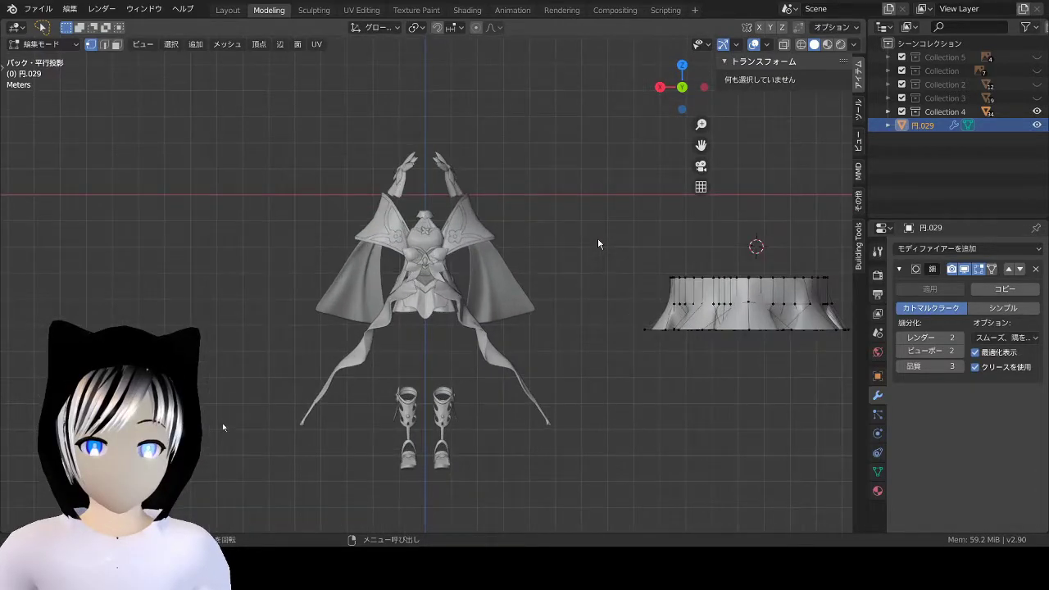